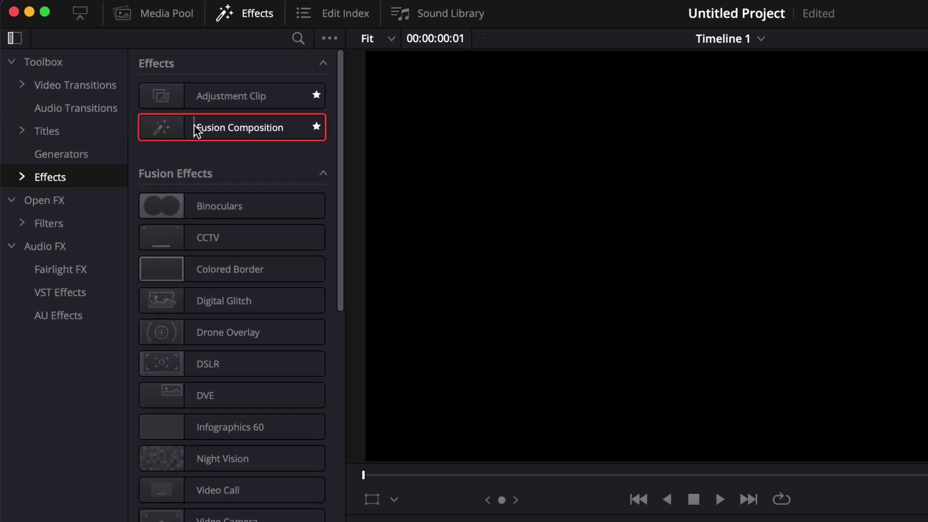
- Place a Fusion Composition clip on Video 1 and open it in the Fusion page
{"action": "left_click_drag", "start_coordinate": [194, 126], "coordinate": [556, 521]}
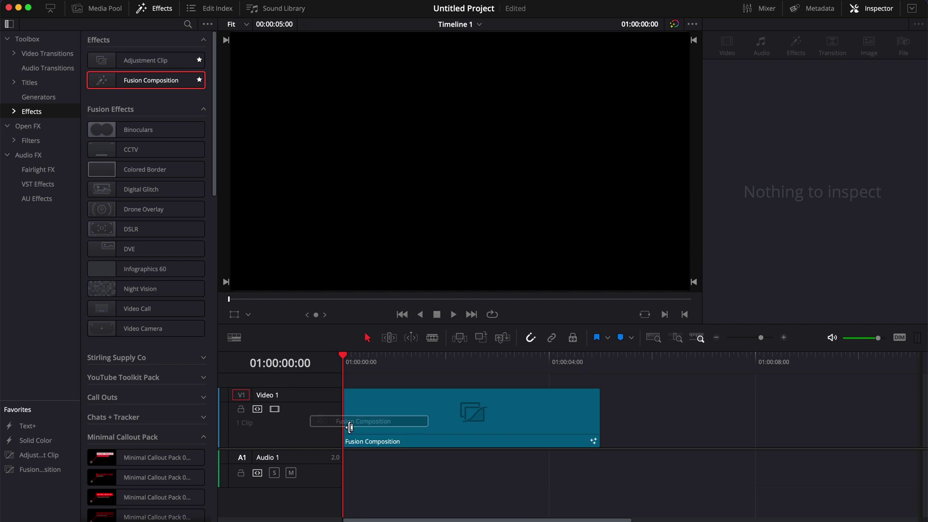
{"action": "left_click_drag", "start_coordinate": [351, 427], "coordinate": [382, 424]}
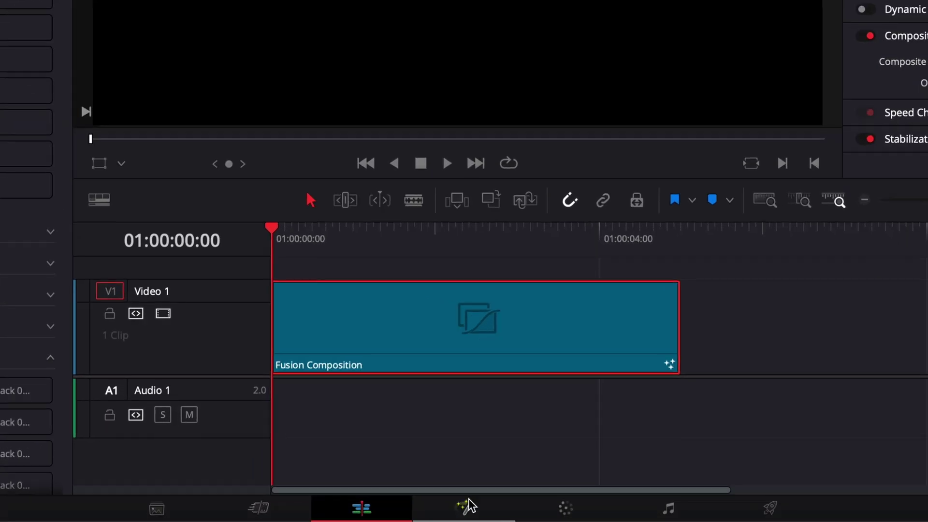
{"action": "left_click", "coordinate": [467, 505]}
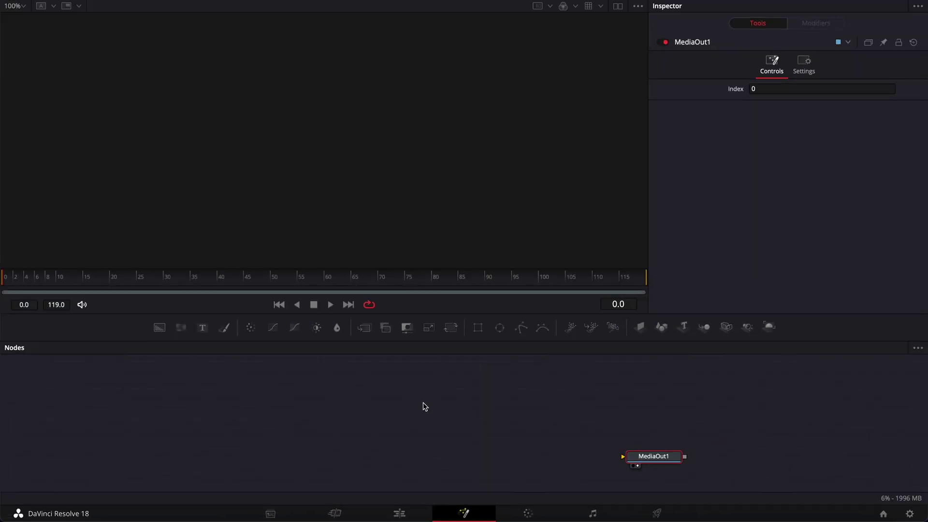
- Add two Background nodes, merged as Merge2, and give Background2 an Ellipse mask
{"action": "left_click_drag", "start_coordinate": [159, 327], "coordinate": [719, 434]}
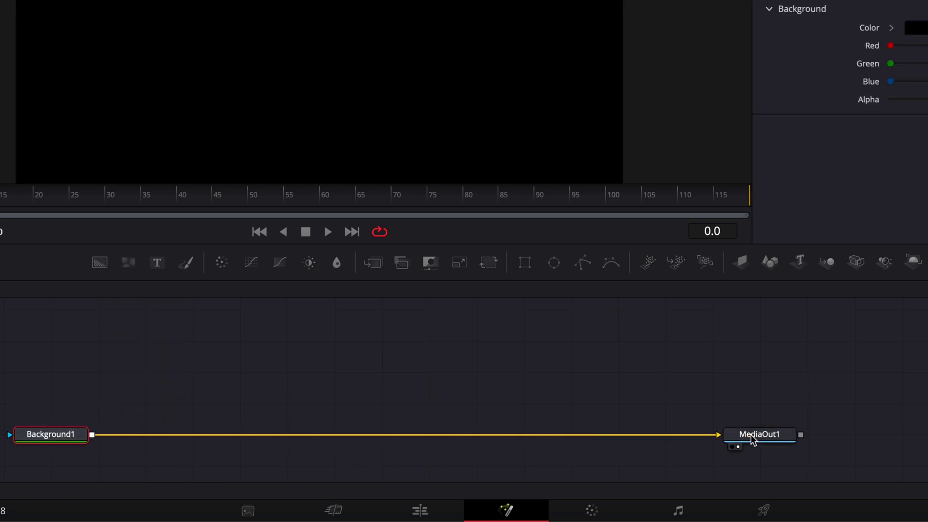
{"action": "left_click_drag", "start_coordinate": [99, 263], "coordinate": [91, 439]}
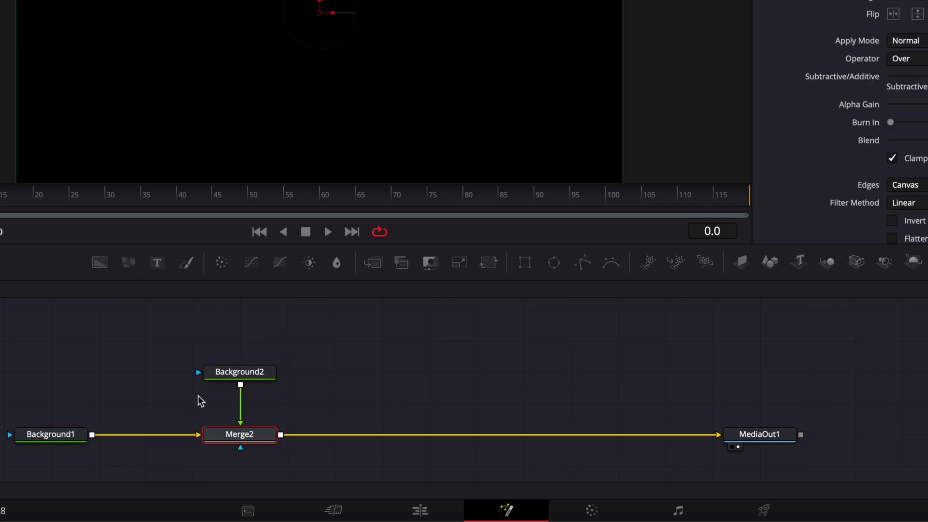
{"action": "left_click", "coordinate": [238, 377]}
{"action": "left_click", "coordinate": [554, 265]}
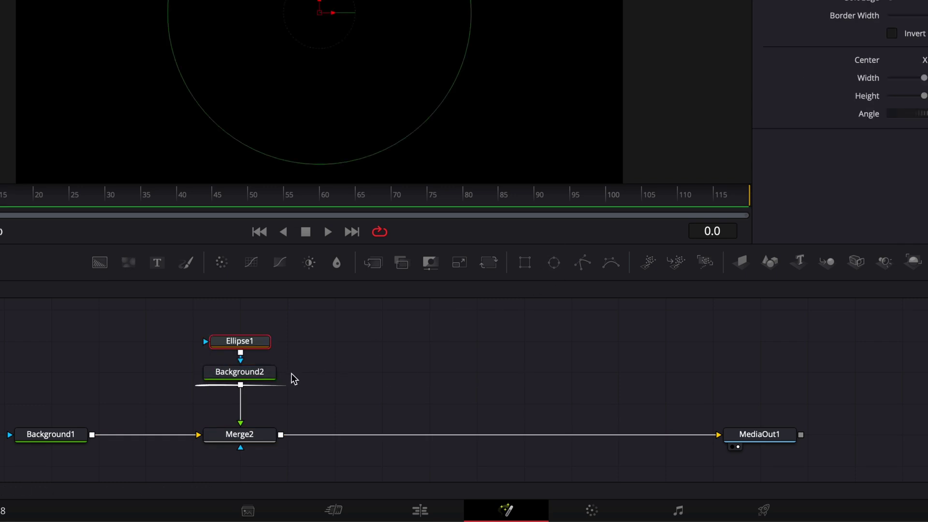
- Set Background2's colour to white so a white circle shows on black
{"action": "left_click", "coordinate": [259, 377]}
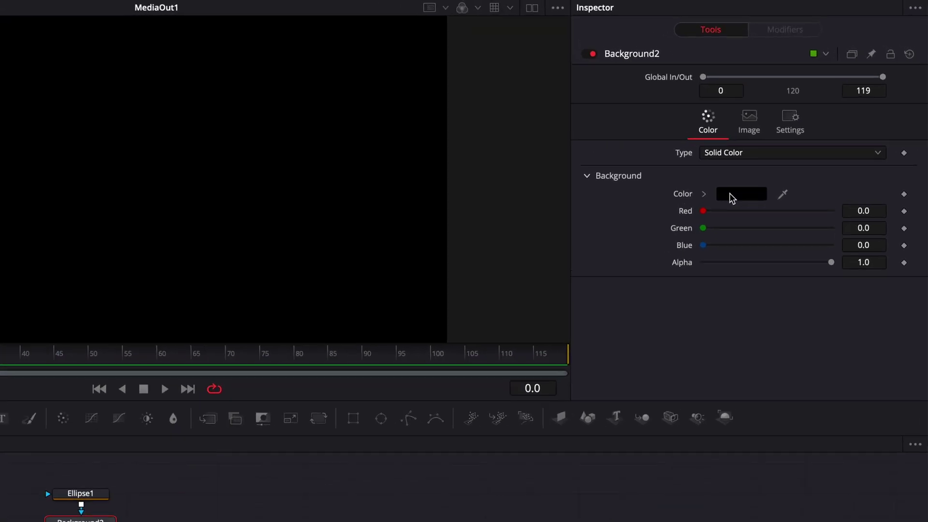
{"action": "left_click", "coordinate": [732, 198]}
{"action": "scroll", "coordinate": [625, 374], "scroll_direction": "down", "scroll_amount": 2}
{"action": "left_click", "coordinate": [566, 414]}
{"action": "left_click", "coordinate": [658, 467]}
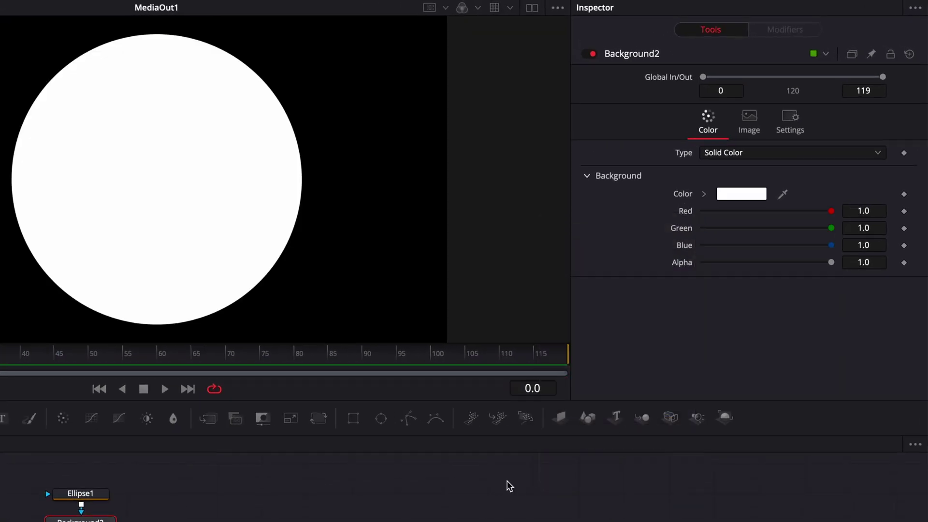
{"action": "left_click", "coordinate": [272, 387]}
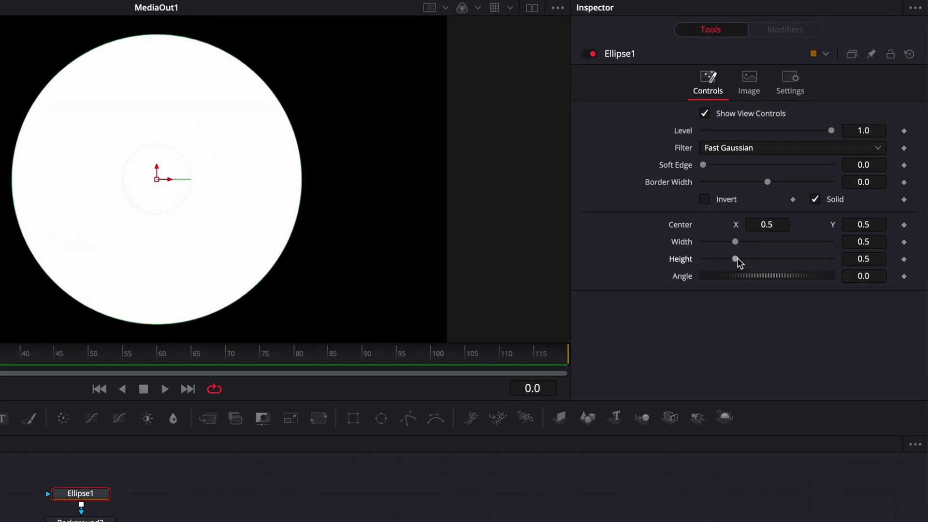
- Link the ellipse's Width to its Height by expression and set Height to 0.3
{"action": "mouse_move", "coordinate": [735, 259]}
{"action": "left_mouse_down"}
{"action": "mouse_move", "coordinate": [775, 258]}
{"action": "mouse_move", "coordinate": [716, 263]}
{"action": "mouse_move", "coordinate": [744, 259]}
{"action": "mouse_move", "coordinate": [735, 259]}
{"action": "left_mouse_up"}
{"action": "right_click", "coordinate": [685, 246]}
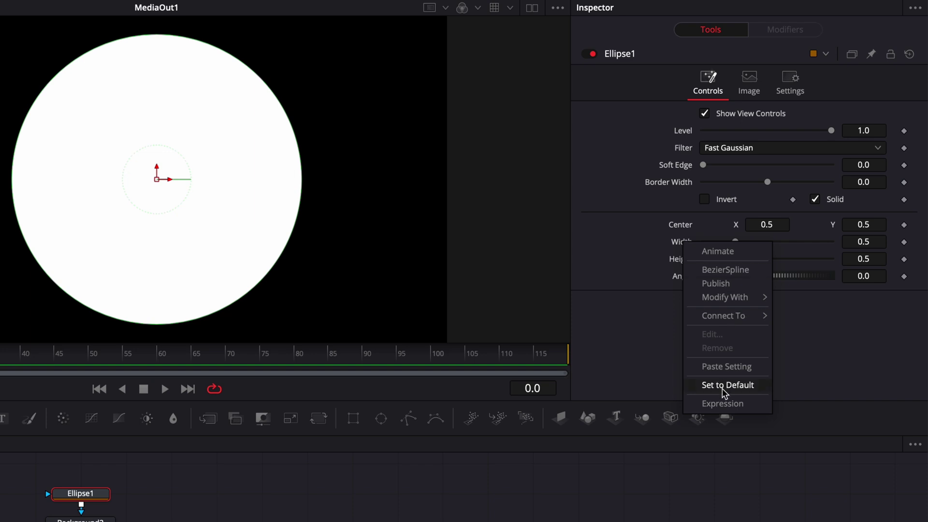
{"action": "left_click", "coordinate": [719, 404]}
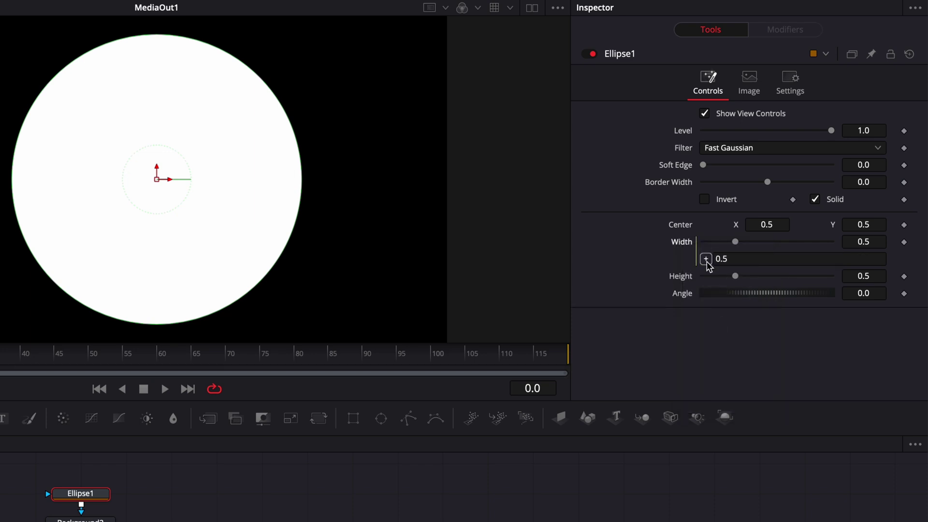
{"action": "left_click_drag", "start_coordinate": [707, 259], "coordinate": [729, 281]}
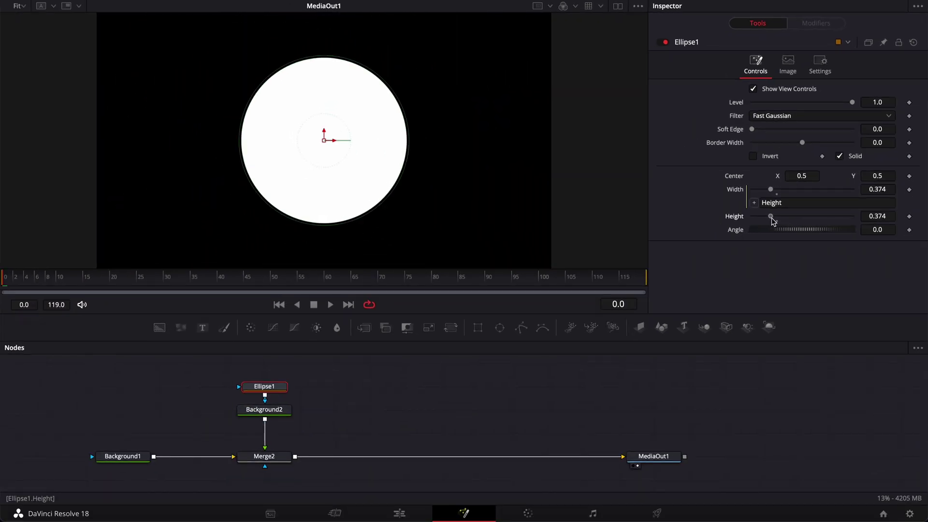
{"action": "left_click_drag", "start_coordinate": [773, 221], "coordinate": [766, 217]}
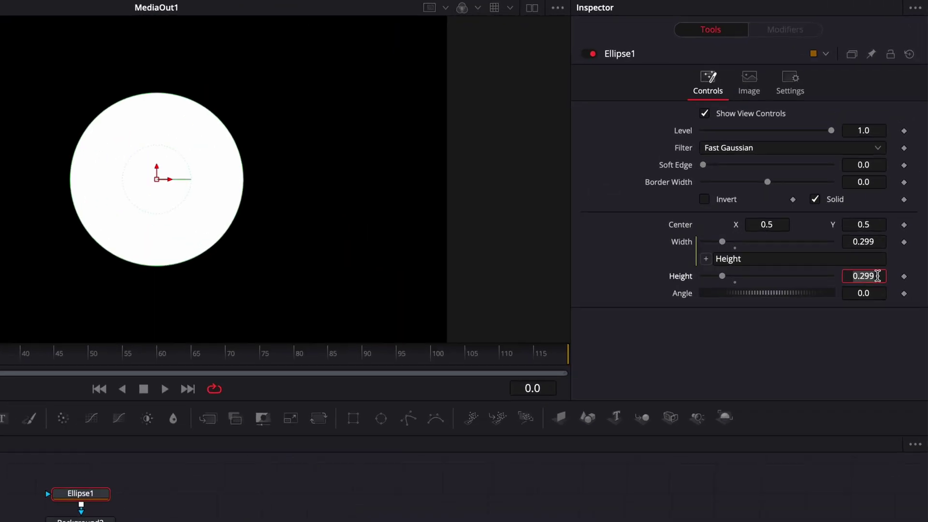
{"action": "type", "text": "0.3"}
{"action": "key", "text": "Tab"}
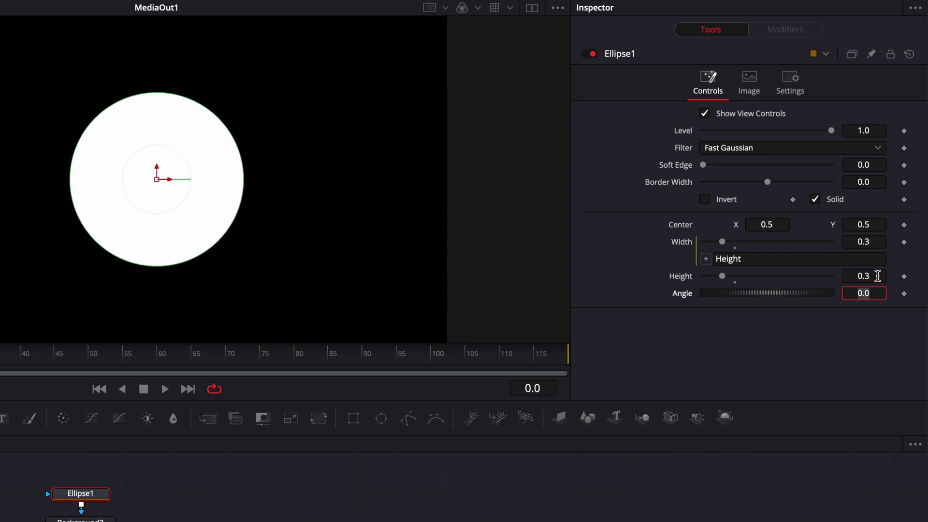
- Turn off Solid and set Border Width to 0.005 for a thin white ring
{"action": "left_click", "coordinate": [814, 199]}
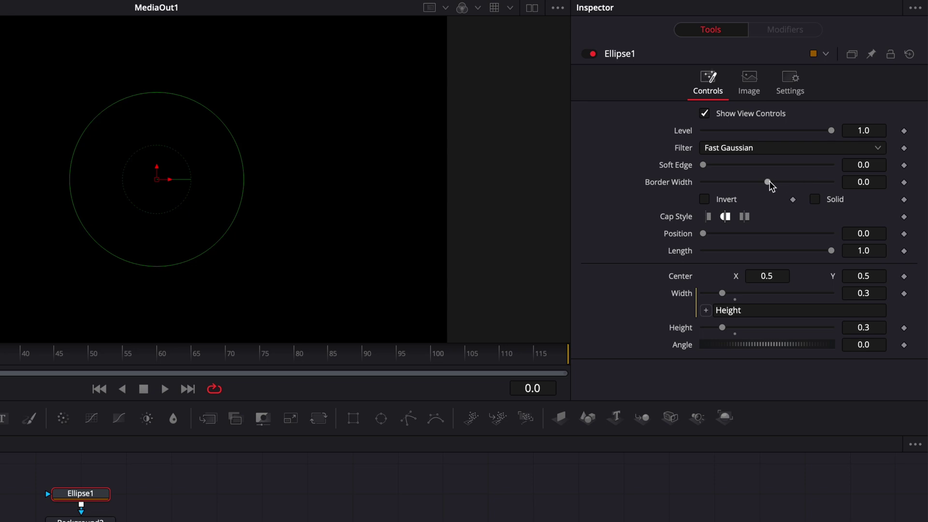
{"action": "left_click_drag", "start_coordinate": [769, 182], "coordinate": [772, 182]}
{"action": "left_click", "coordinate": [880, 182]}
{"action": "type", "text": "5"}
{"action": "key", "text": "Tab"}
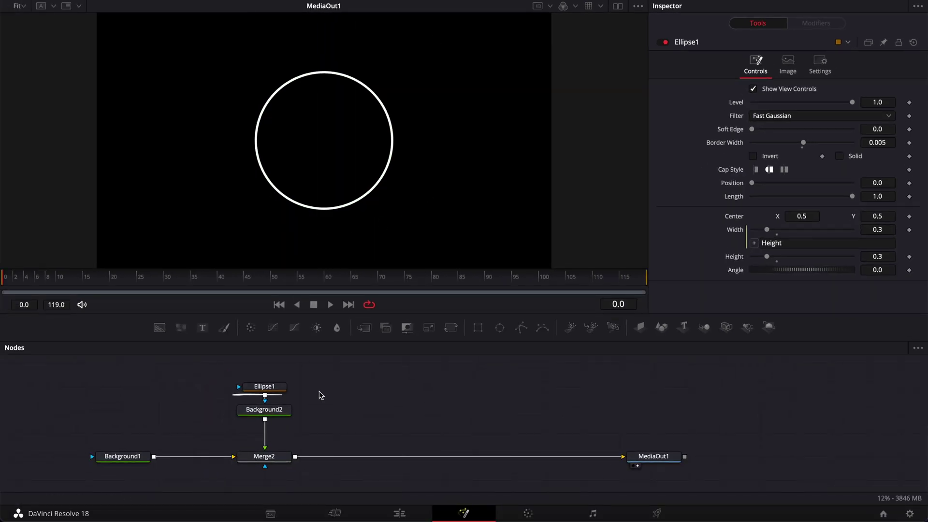
- Copy Ellipse1 and paste it as an instance
{"action": "left_click", "coordinate": [267, 389]}
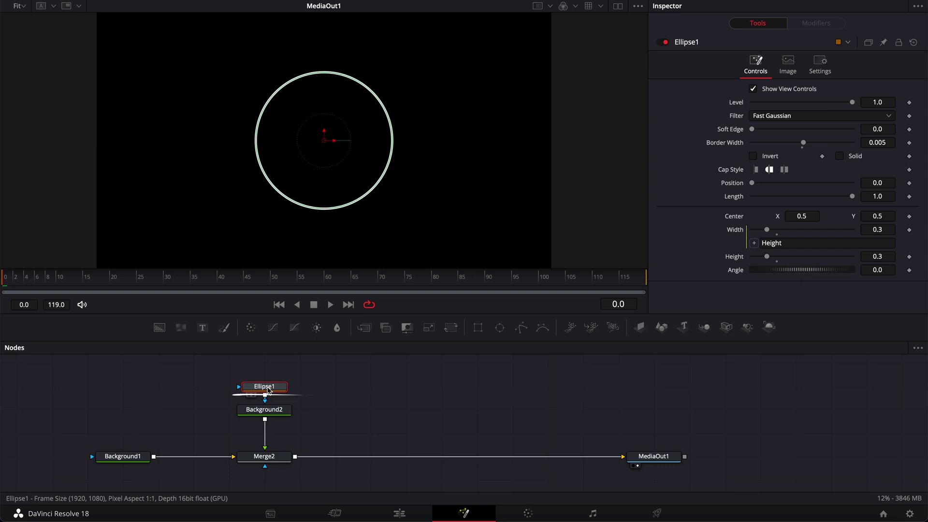
{"action": "left_click", "coordinate": [325, 386]}
{"action": "key", "text": "ctrl+c"}
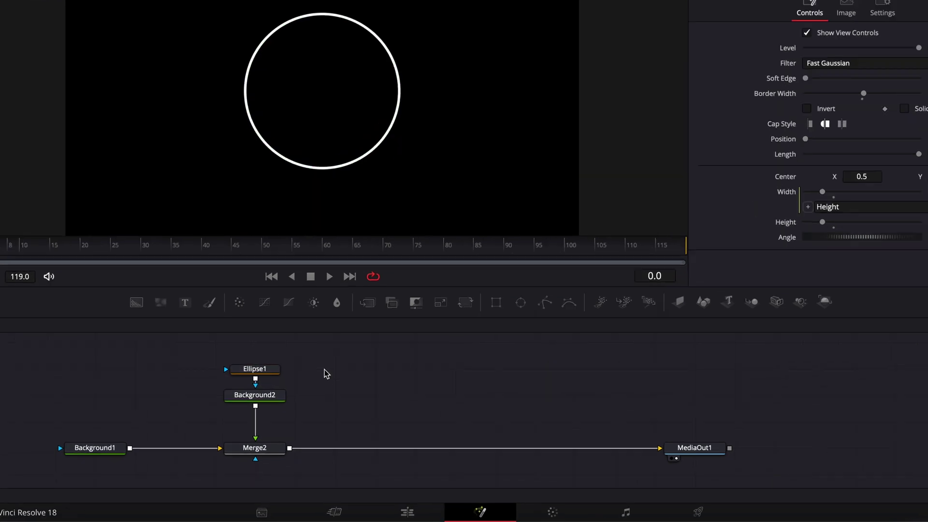
{"action": "right_click", "coordinate": [324, 377]}
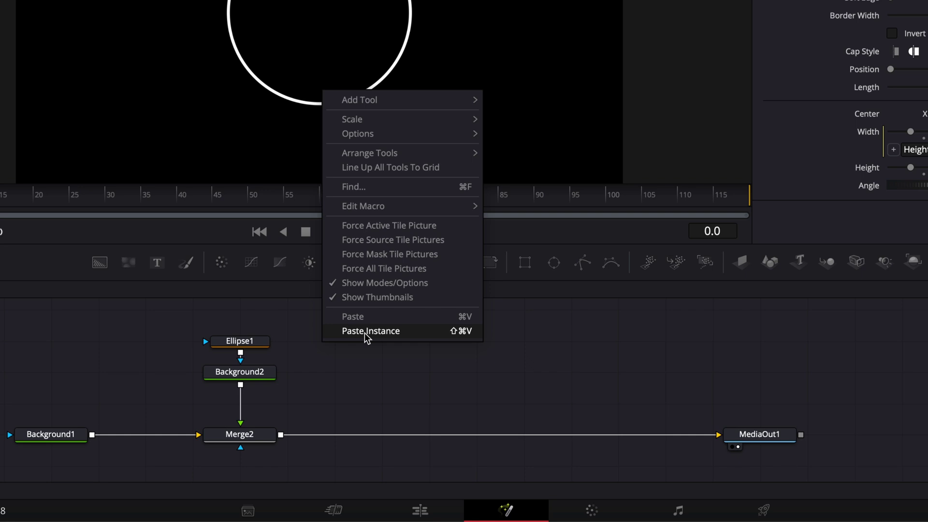
{"action": "left_click", "coordinate": [370, 331]}
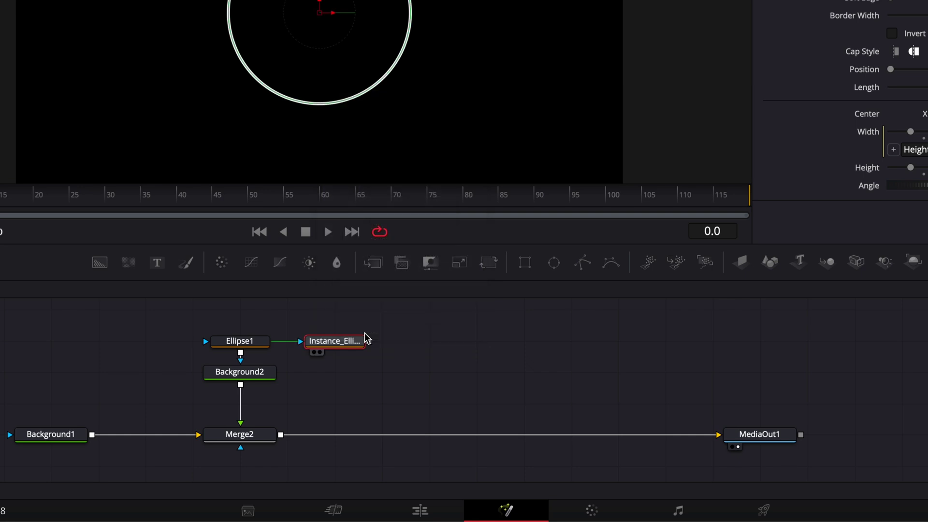
- Add a green Background3 masked by the ellipse instance and merged on top
{"action": "left_click_drag", "start_coordinate": [99, 263], "coordinate": [352, 386]}
{"action": "left_click_drag", "start_coordinate": [369, 341], "coordinate": [283, 436]}
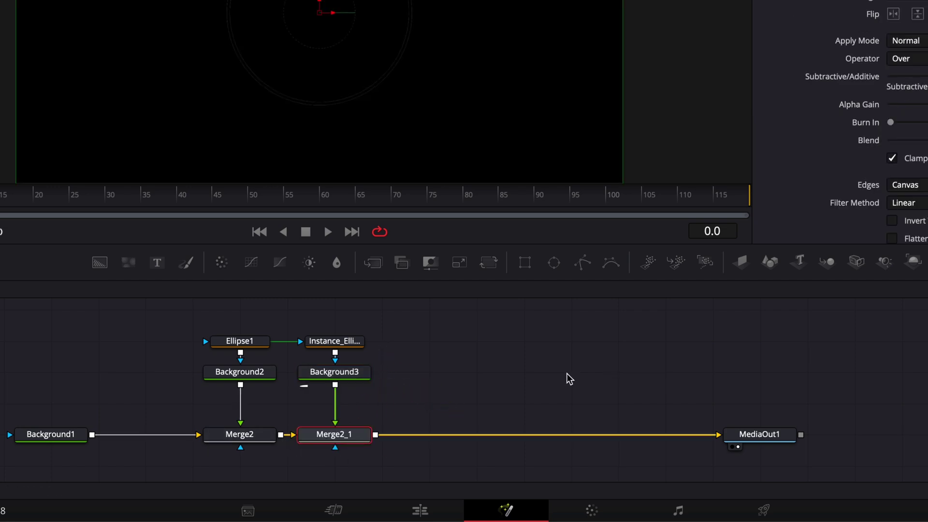
{"action": "left_click", "coordinate": [356, 377]}
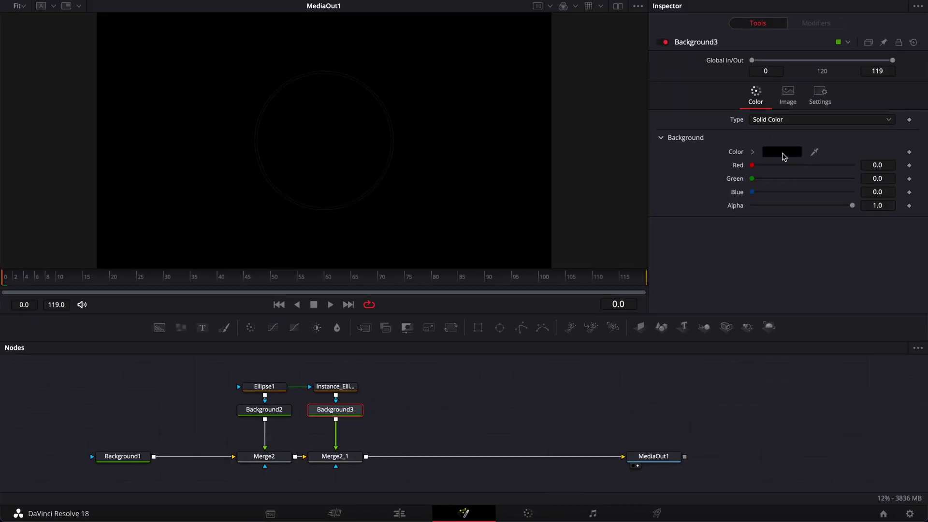
{"action": "left_click", "coordinate": [781, 155]}
{"action": "left_click", "coordinate": [638, 291]}
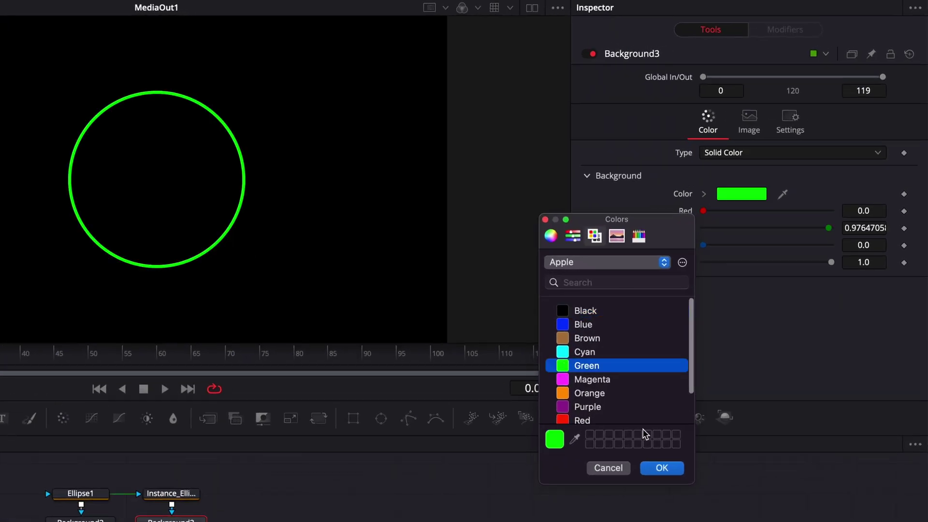
{"action": "left_click", "coordinate": [662, 468]}
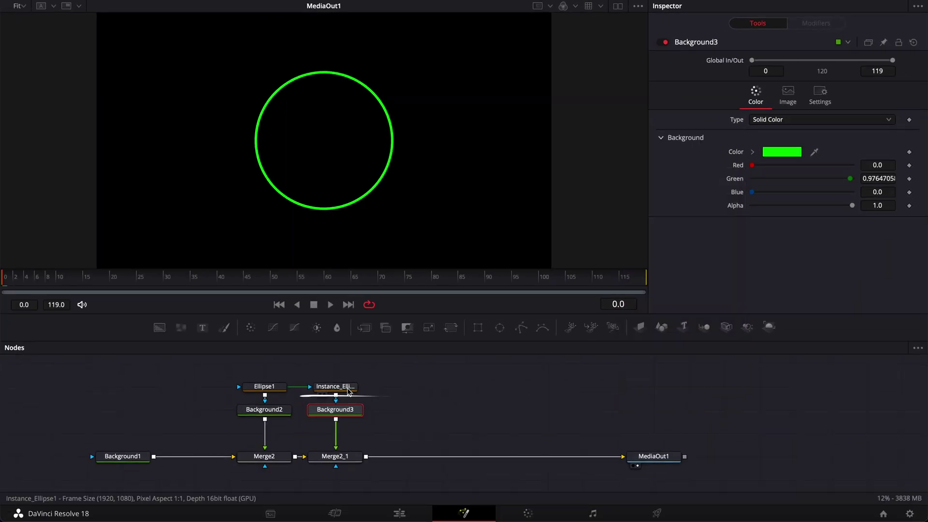
{"action": "left_click", "coordinate": [188, 498]}
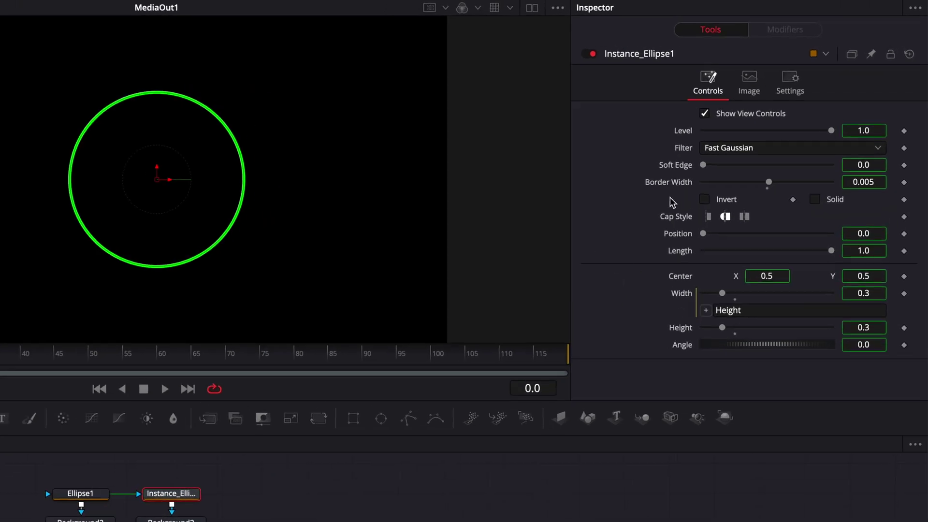
- Deinstance the instance's Border Width and Length from the original ellipse
{"action": "right_click", "coordinate": [668, 186]}
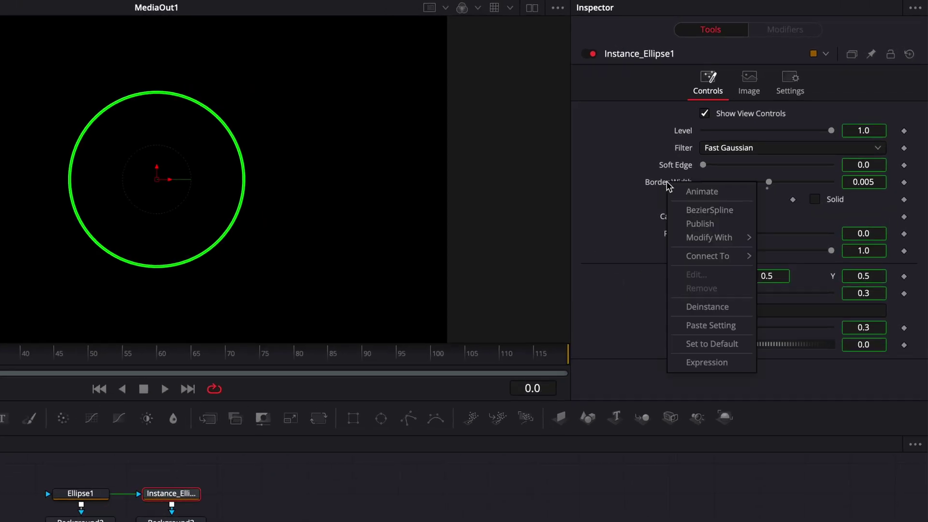
{"action": "left_click", "coordinate": [695, 306]}
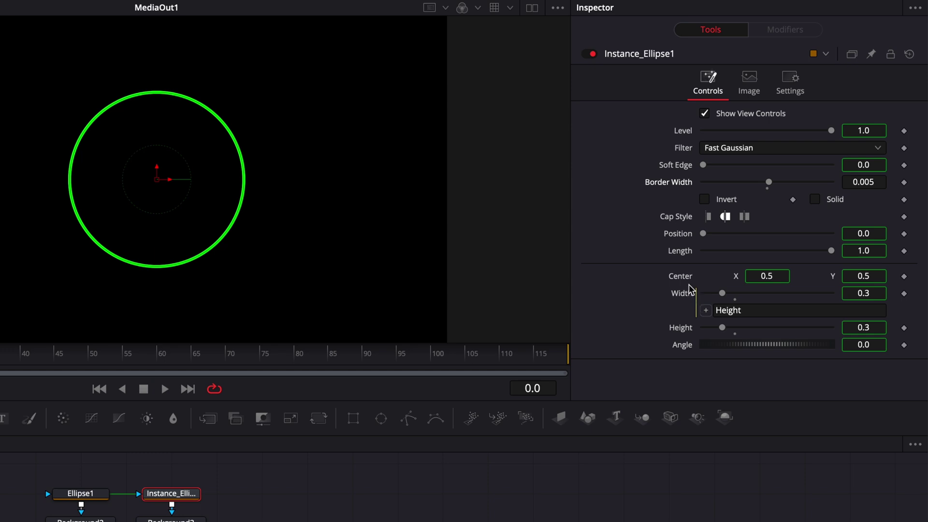
{"action": "right_click", "coordinate": [683, 256]}
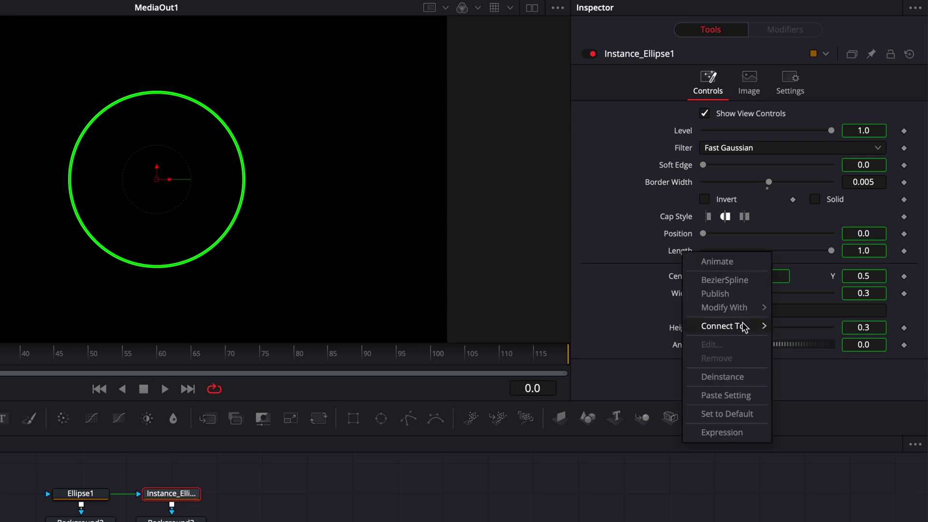
{"action": "left_click", "coordinate": [723, 377]}
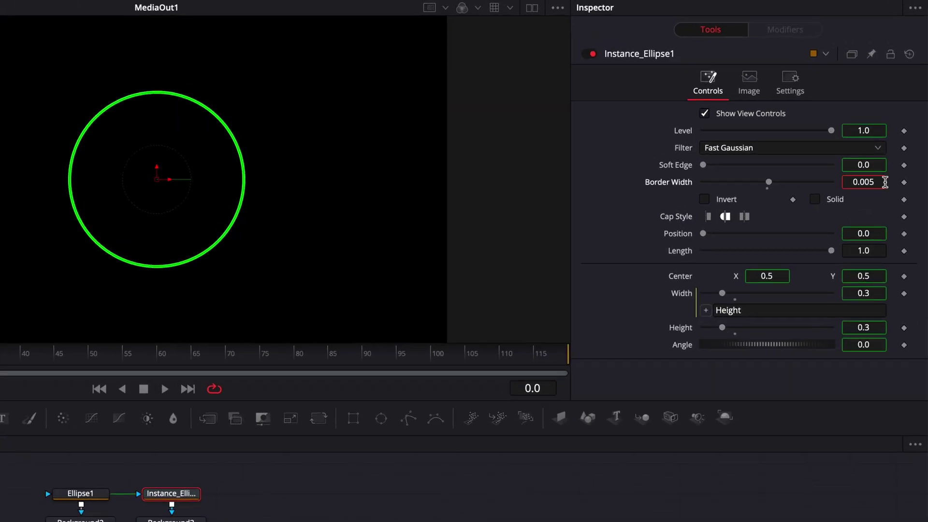
- Set the green ring's Border Width to 0.015, Position to 0.25, and adjust its Length
{"action": "key", "text": "BackSpace"}
{"action": "type", "text": "15"}
{"action": "key", "text": "Return"}
{"action": "left_click_drag", "start_coordinate": [831, 250], "coordinate": [788, 269]}
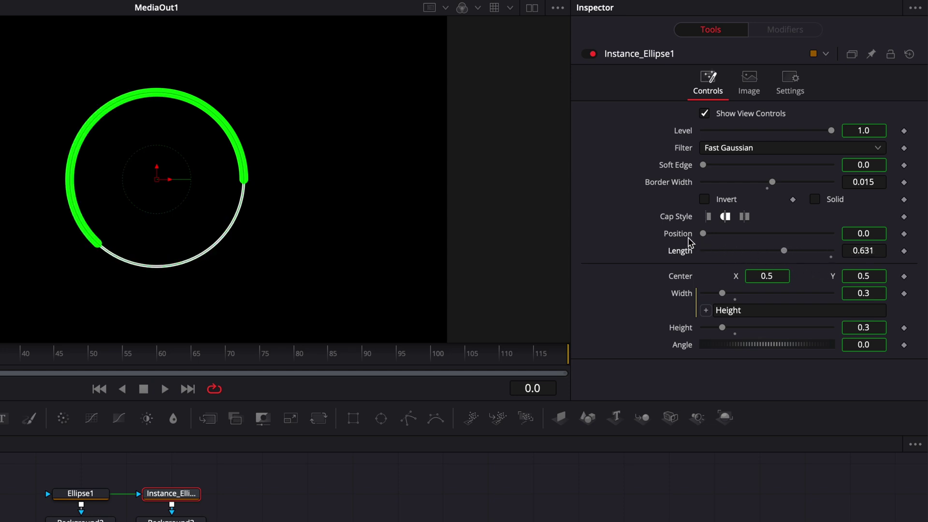
{"action": "left_click_drag", "start_coordinate": [783, 250], "coordinate": [720, 251]}
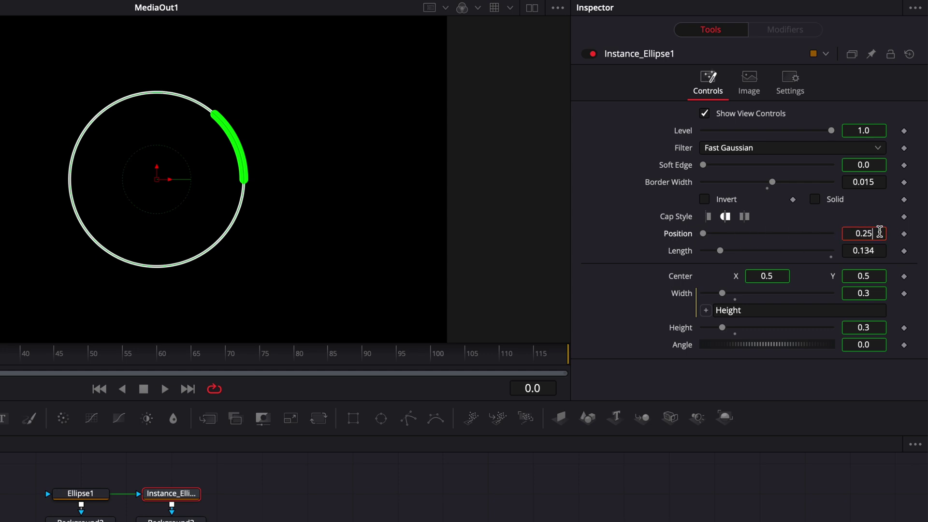
{"action": "key", "text": "Tab"}
{"action": "left_click_drag", "start_coordinate": [719, 251], "coordinate": [834, 252]}
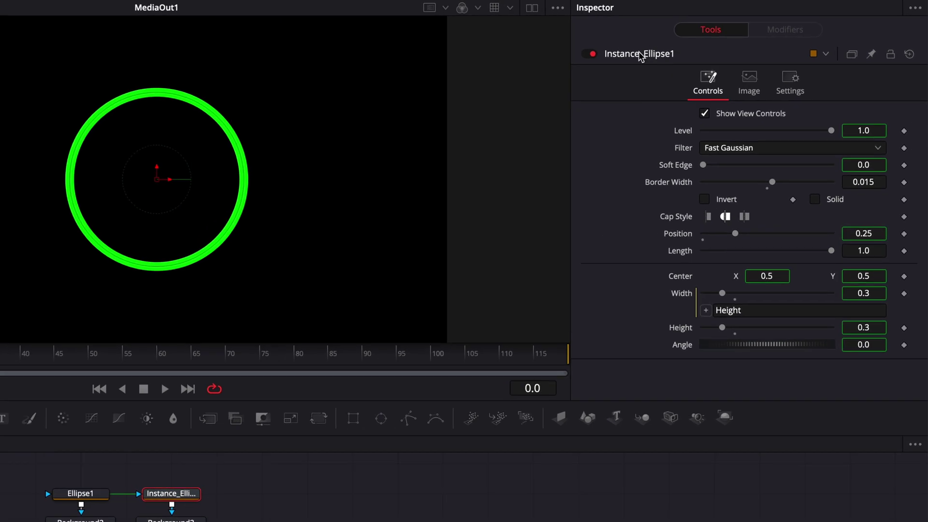
- Add a Percentage SliderControl ranging 0–100 on the Controls page of the ellipse instance
{"action": "right_click", "coordinate": [640, 57]}
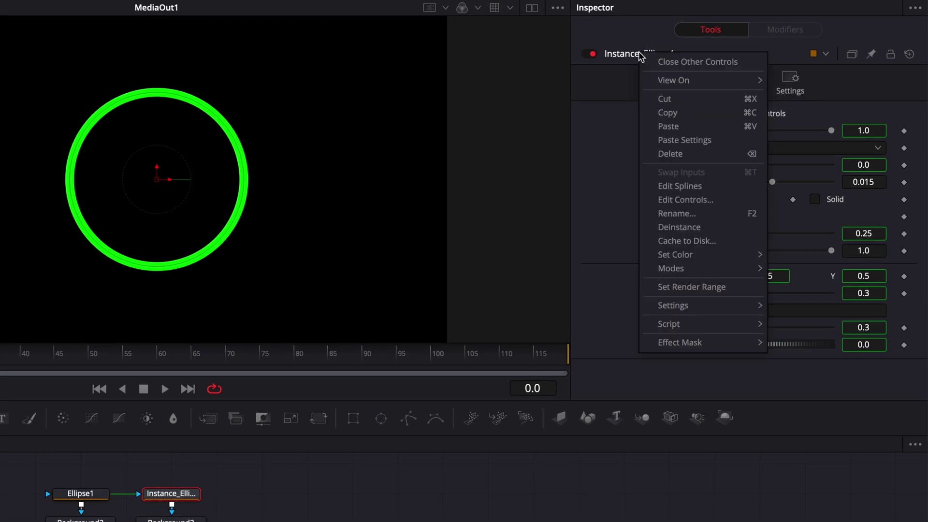
{"action": "left_click", "coordinate": [673, 200]}
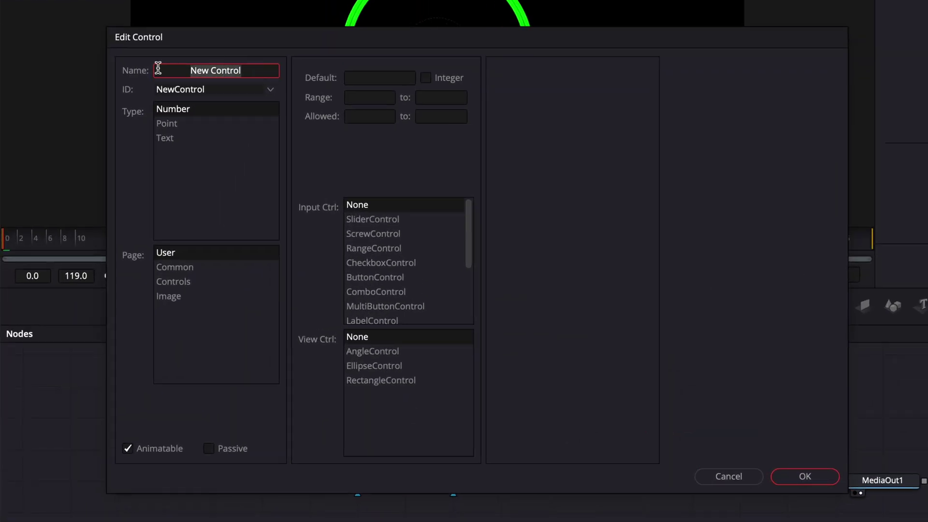
{"action": "type", "text": "Percentage"}
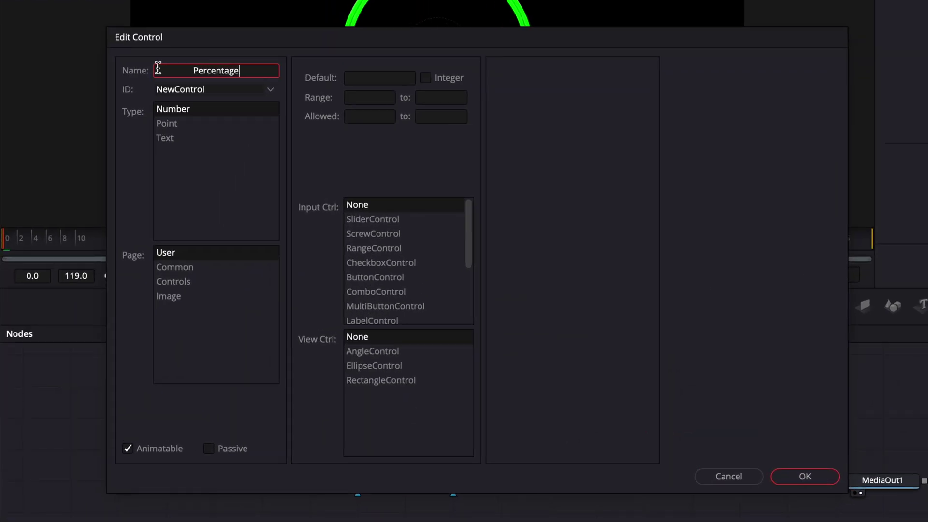
{"action": "left_click", "coordinate": [396, 219]}
{"action": "left_click", "coordinate": [363, 100]}
{"action": "left_click", "coordinate": [428, 97]}
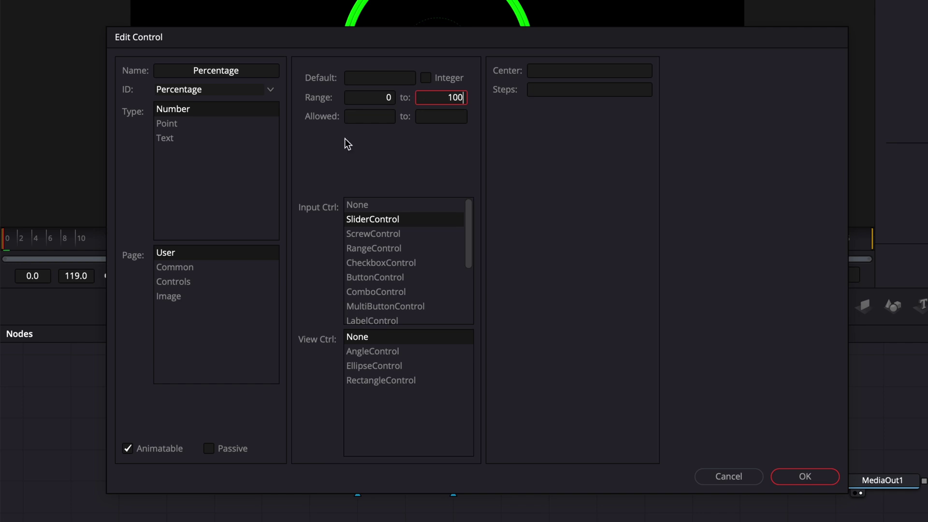
{"action": "left_click", "coordinate": [193, 280]}
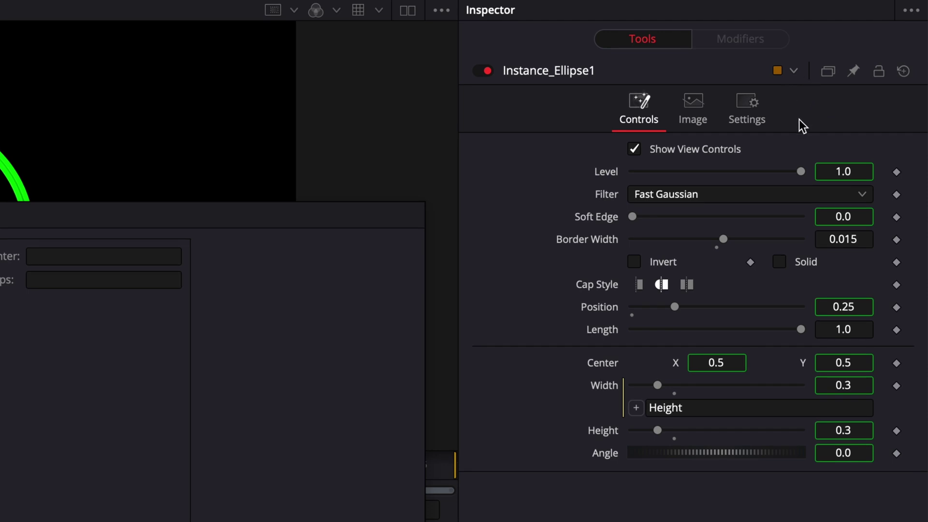
{"action": "left_click", "coordinate": [125, 319]}
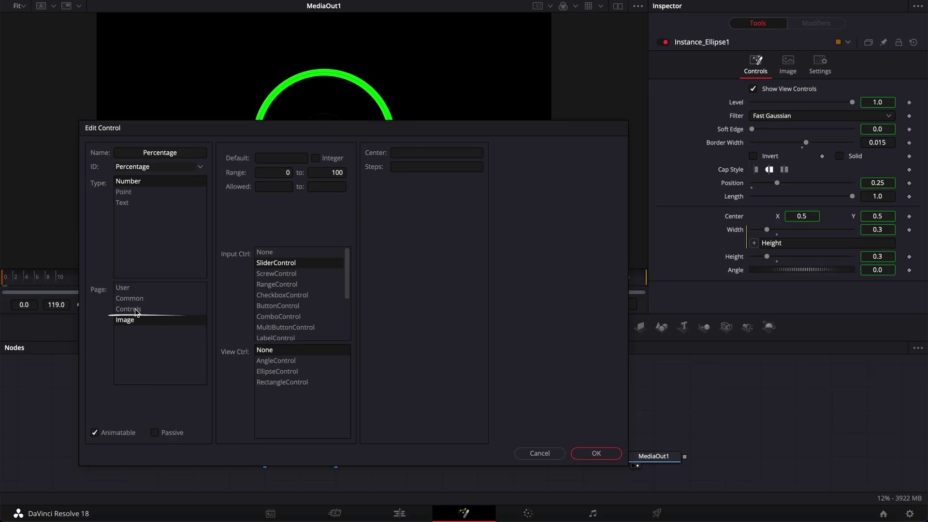
{"action": "left_click", "coordinate": [136, 310]}
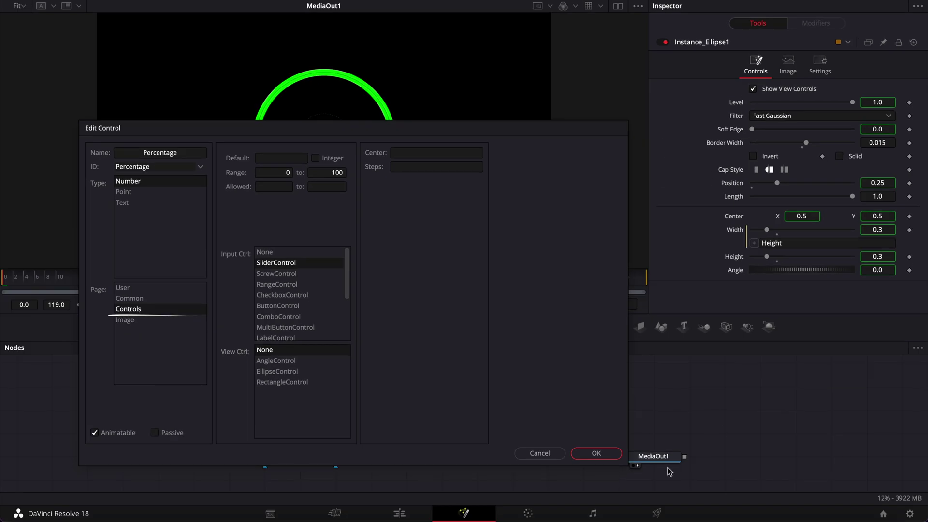
{"action": "left_click", "coordinate": [596, 454]}
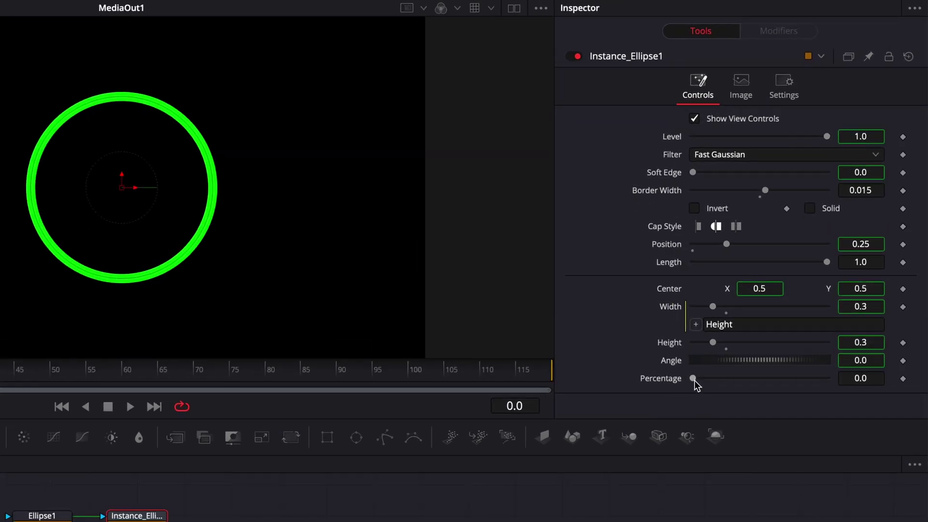
{"action": "left_click_drag", "start_coordinate": [692, 377], "coordinate": [679, 393]}
- Rename the ellipse instance tool to Circle
{"action": "right_click", "coordinate": [626, 56]}
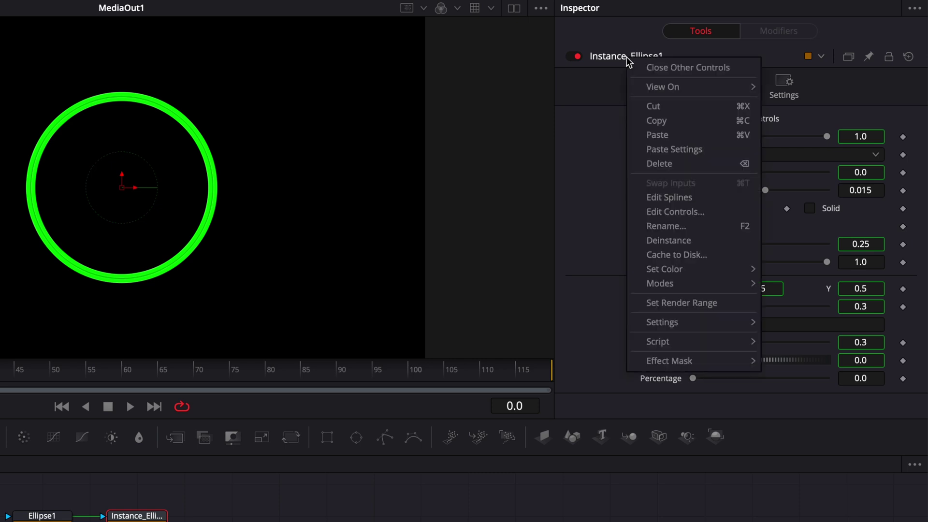
{"action": "left_click", "coordinate": [661, 227]}
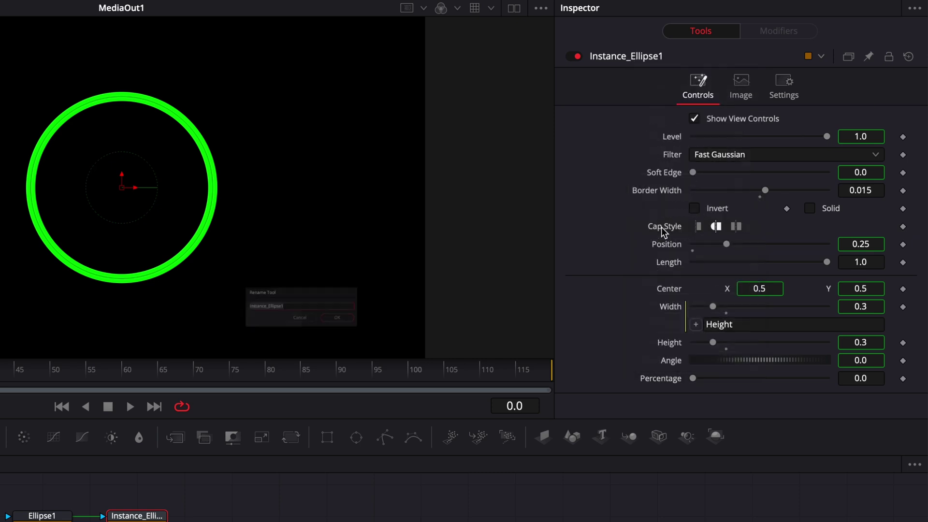
{"action": "type", "text": "Circle"}
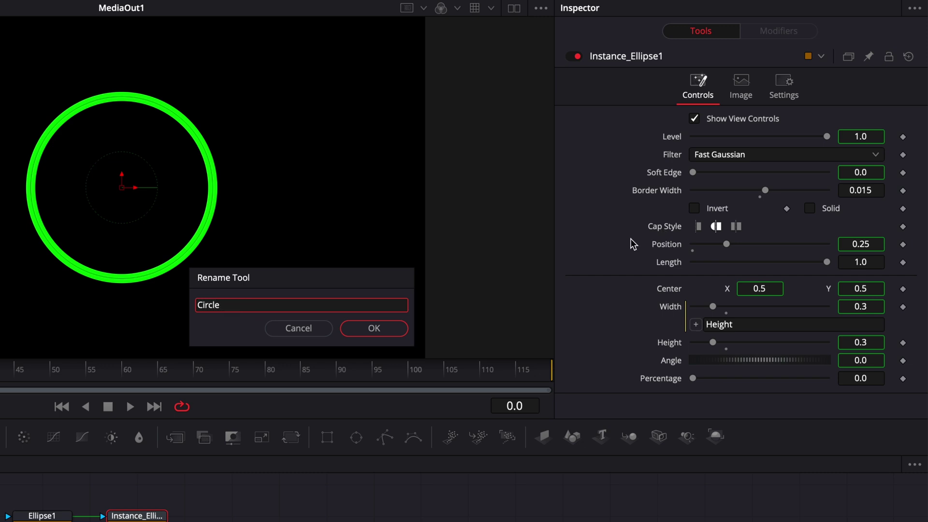
{"action": "key", "text": "Return"}
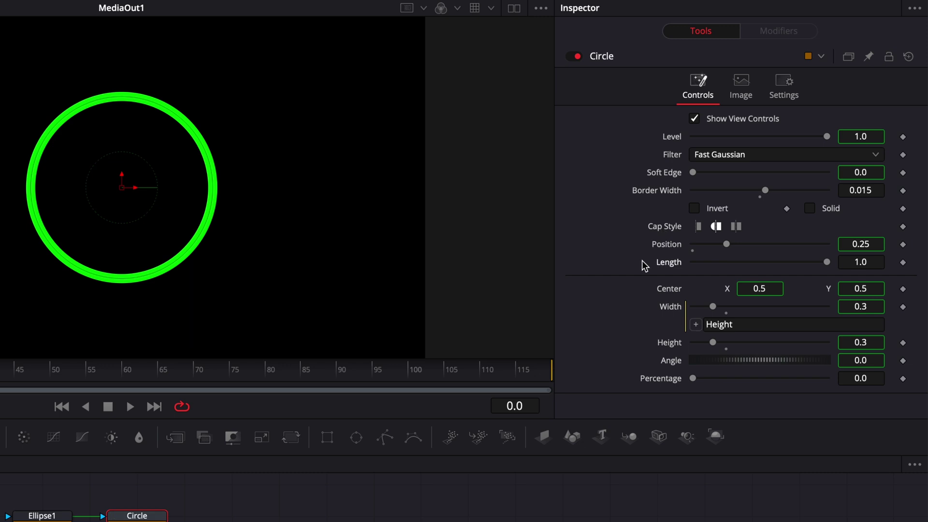
- Drive the Circle's Length with the expression Circle.Percentage/100
{"action": "right_click", "coordinate": [666, 264]}
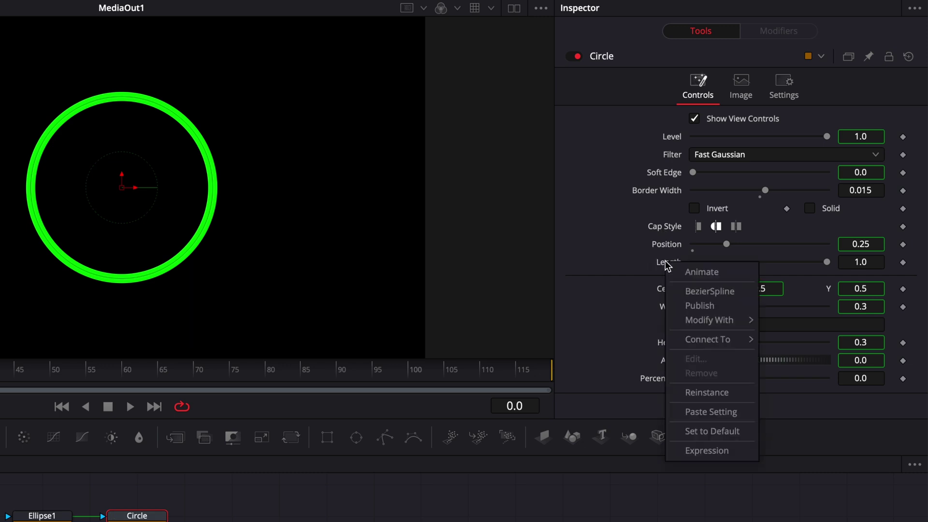
{"action": "left_click", "coordinate": [713, 452]}
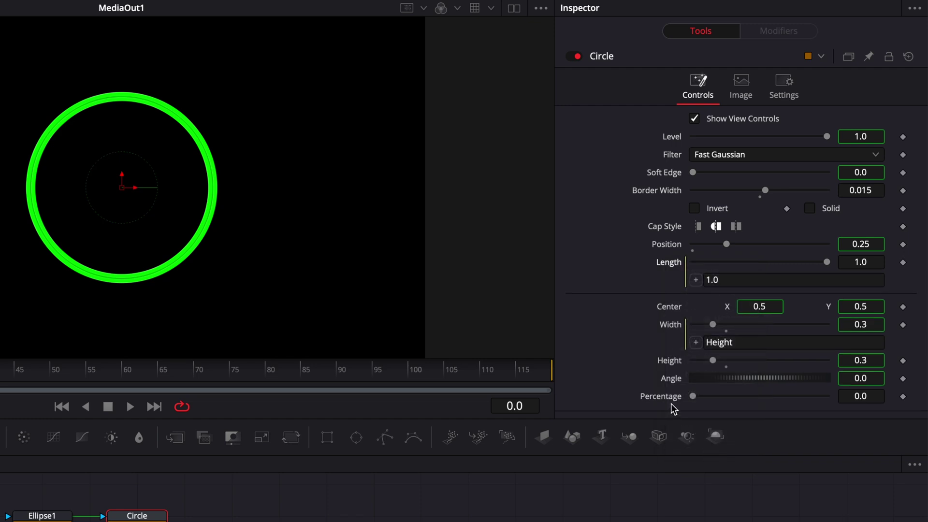
{"action": "left_click", "coordinate": [728, 280]}
{"action": "left_click_drag", "start_coordinate": [728, 279], "coordinate": [685, 283]}
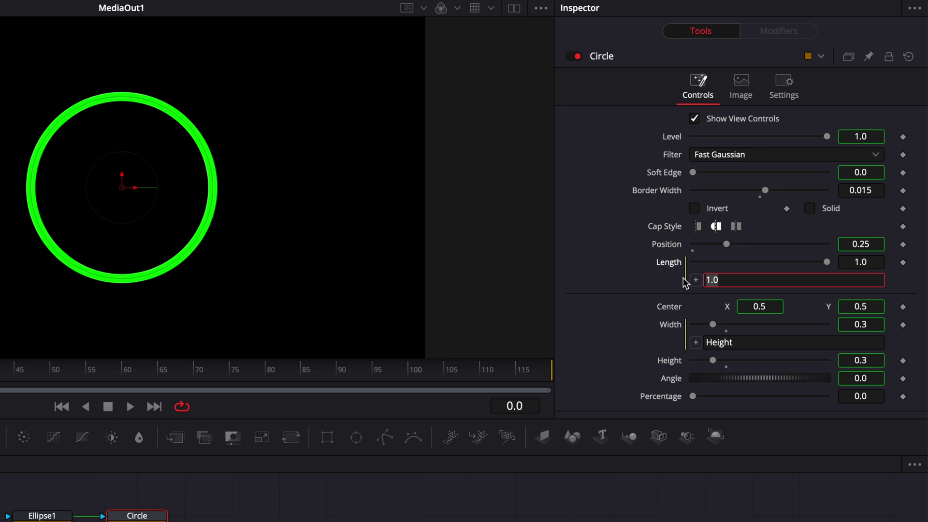
{"action": "type", "text": "Circle."}
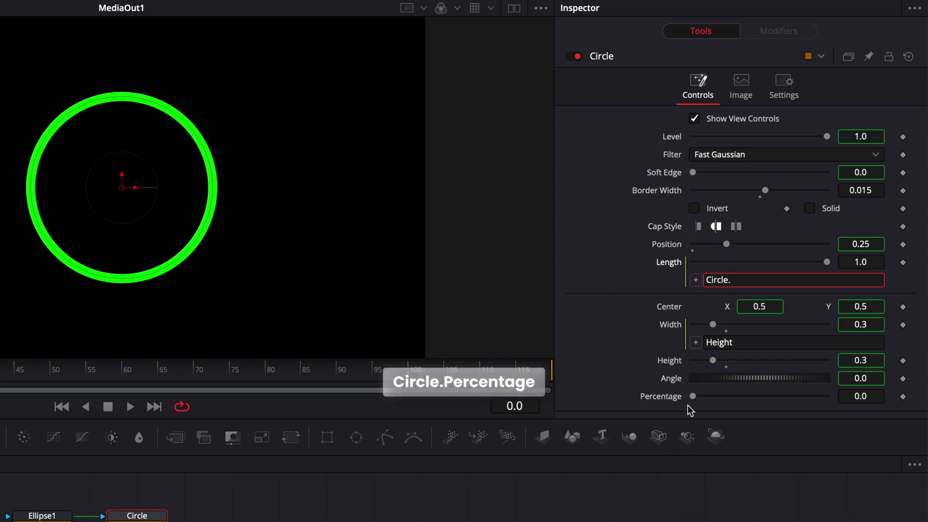
{"action": "type", "text": "P"}
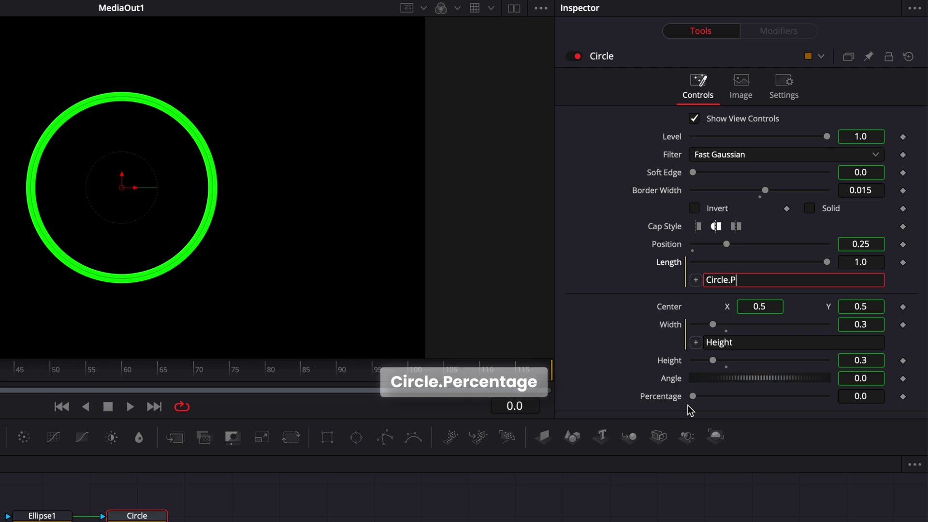
{"action": "type", "text": "ercentage"}
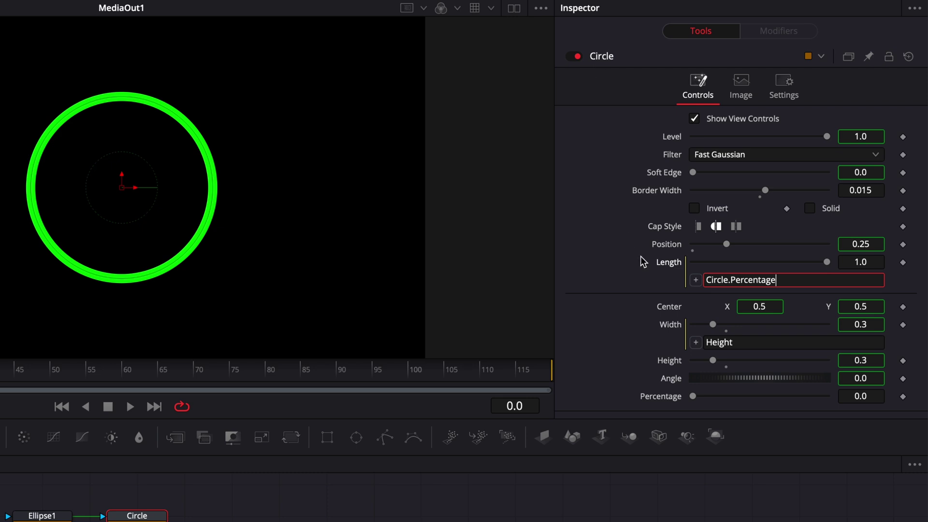
{"action": "type", "text": "/"}
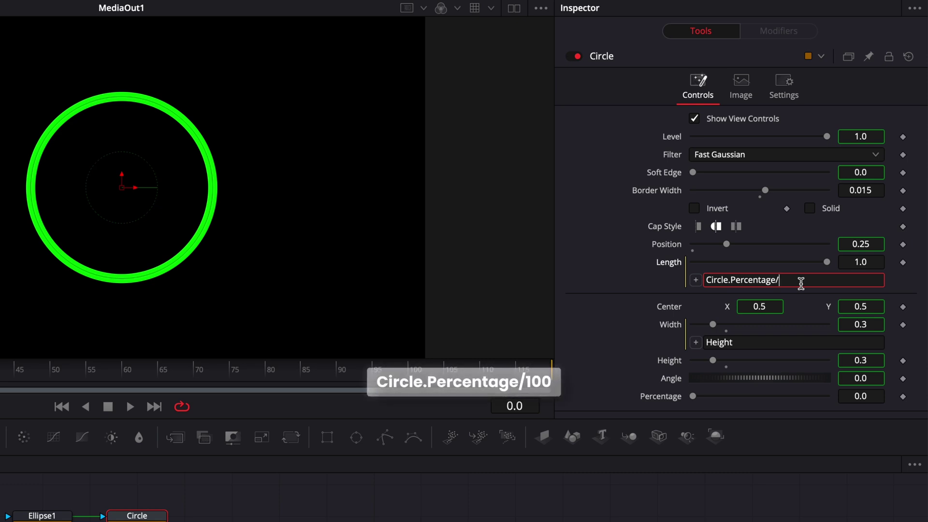
{"action": "type", "text": "100"}
{"action": "key", "text": "Return"}
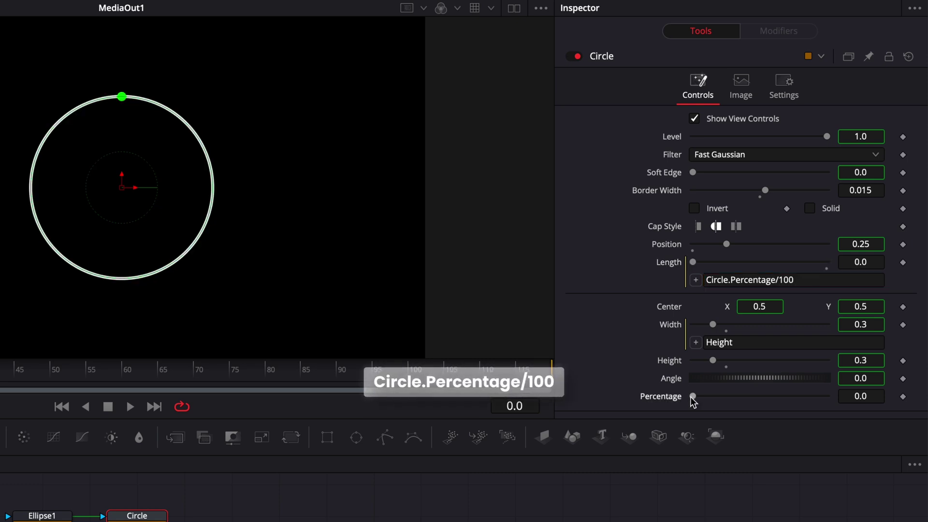
- Test the arc with the Percentage slider, leave it at 100, and insert Text1 before MediaOut1
{"action": "left_click_drag", "start_coordinate": [694, 398], "coordinate": [808, 396]}
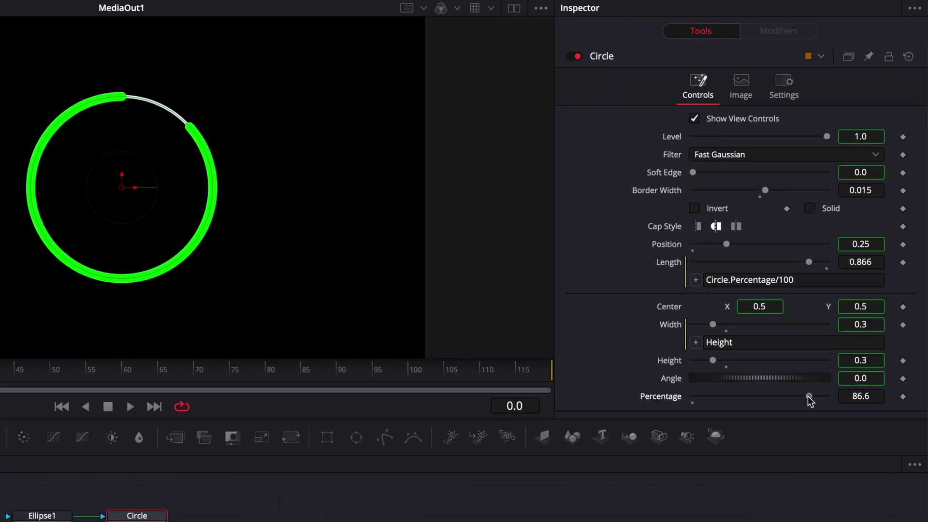
{"action": "left_click_drag", "start_coordinate": [837, 297], "coordinate": [774, 300]}
{"action": "left_click_drag", "start_coordinate": [721, 397], "coordinate": [862, 396]}
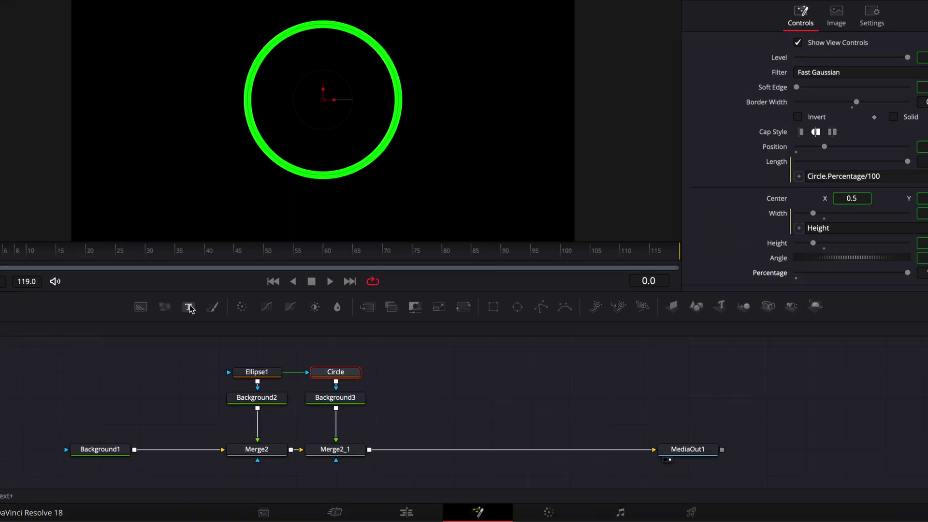
{"action": "left_click_drag", "start_coordinate": [166, 274], "coordinate": [375, 439]}
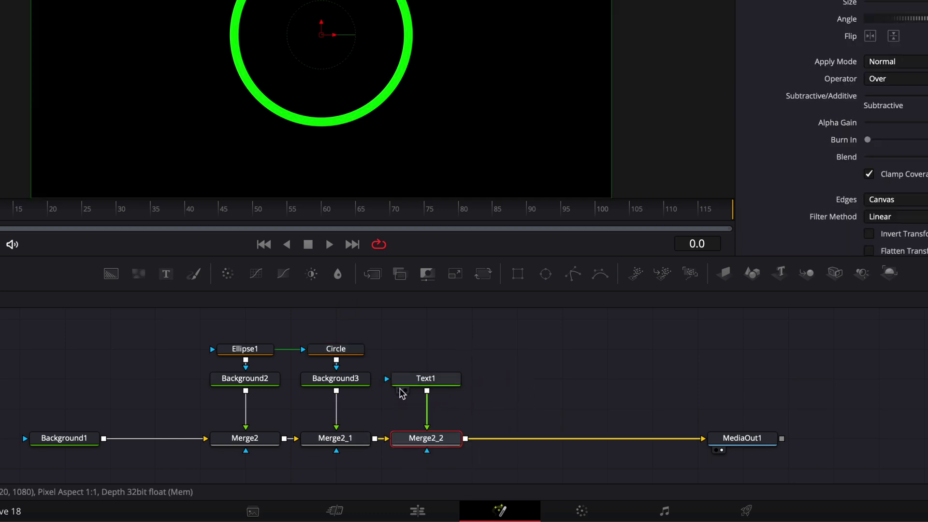
- Give Text1's Styled Text the expression Circle.Percentage so the label reads 100
{"action": "left_click", "coordinate": [410, 381]}
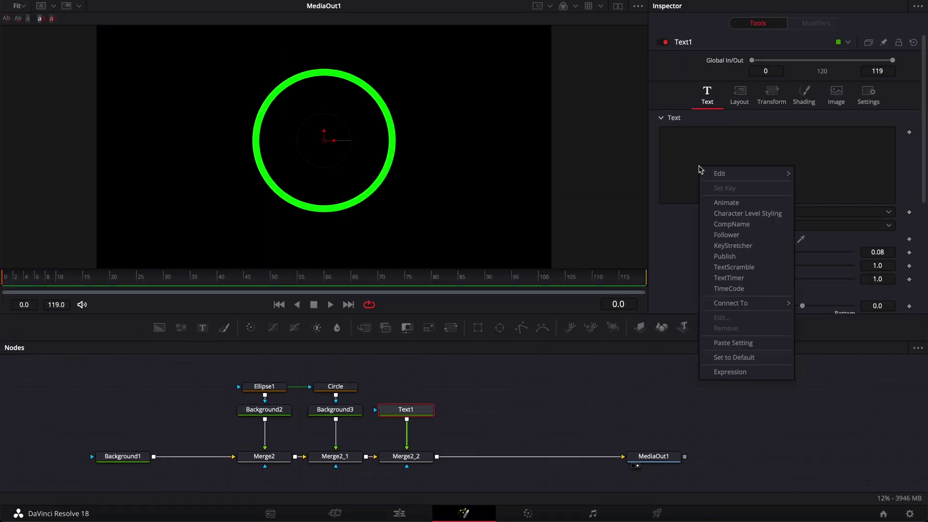
{"action": "right_click", "coordinate": [699, 166]}
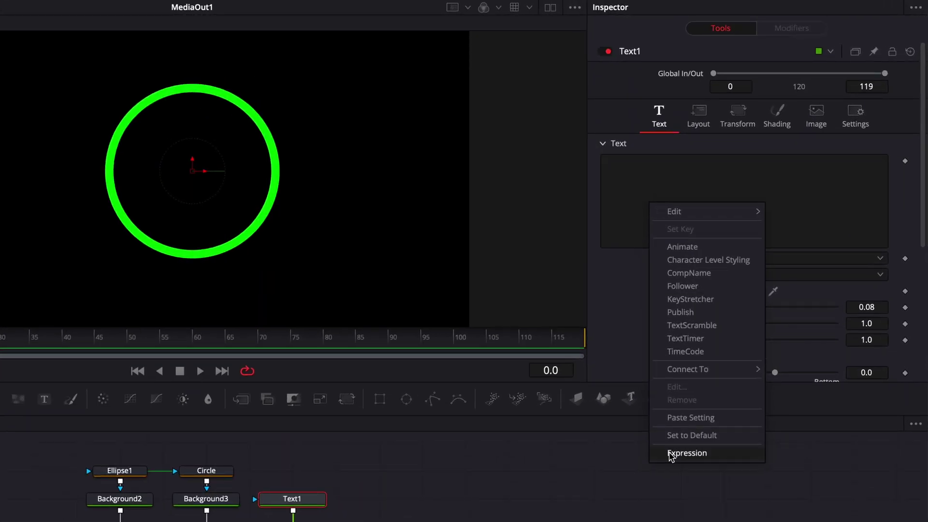
{"action": "left_click", "coordinate": [671, 454]}
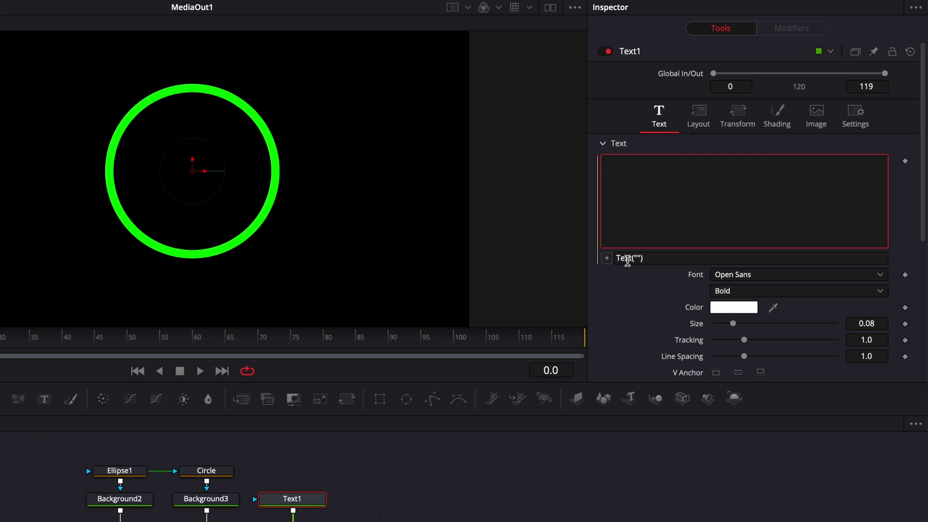
{"action": "left_click", "coordinate": [212, 476]}
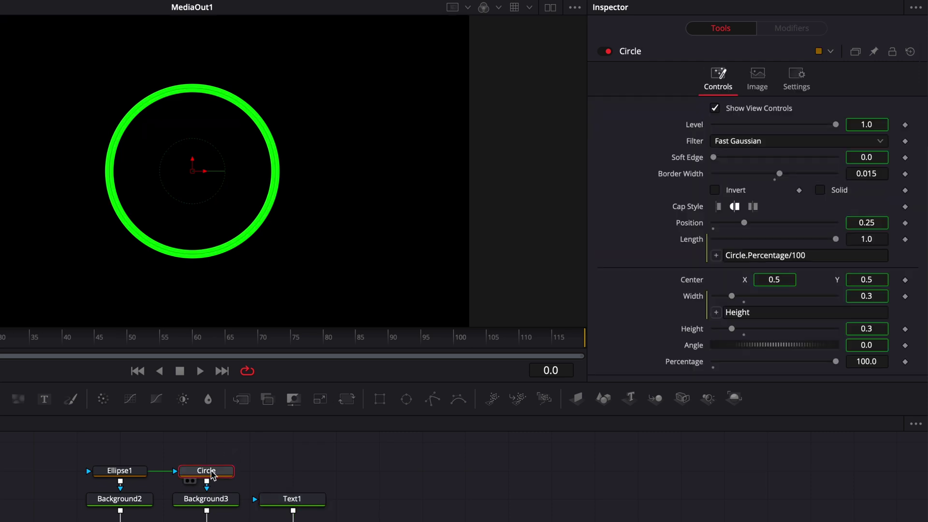
{"action": "left_click", "coordinate": [789, 254]}
{"action": "left_click_drag", "start_coordinate": [787, 253], "coordinate": [724, 256]}
{"action": "key", "text": "ctrl+c"}
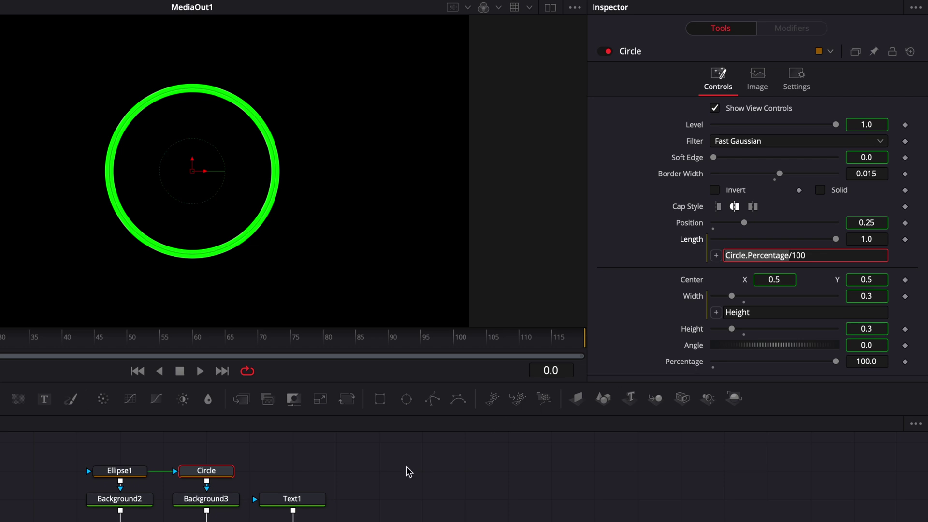
{"action": "left_click", "coordinate": [312, 502]}
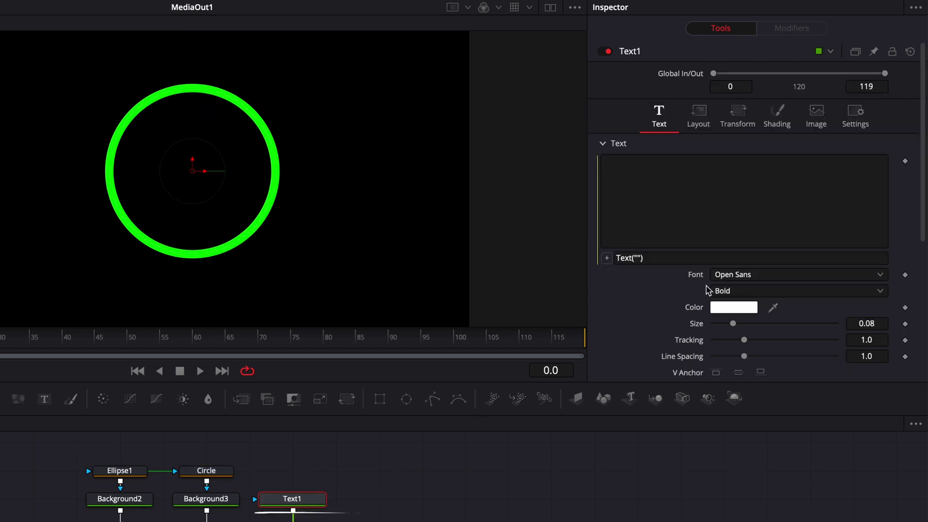
{"action": "left_click", "coordinate": [642, 258]}
{"action": "key", "text": "ctrl+a"}
{"action": "key", "text": "ctrl+v"}
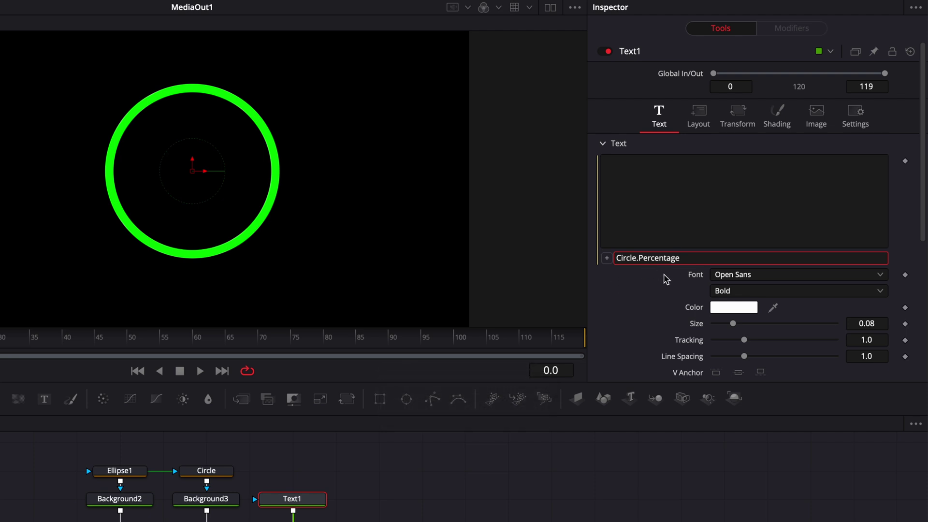
{"action": "type", "text": ")"}
{"action": "key", "text": "Return"}
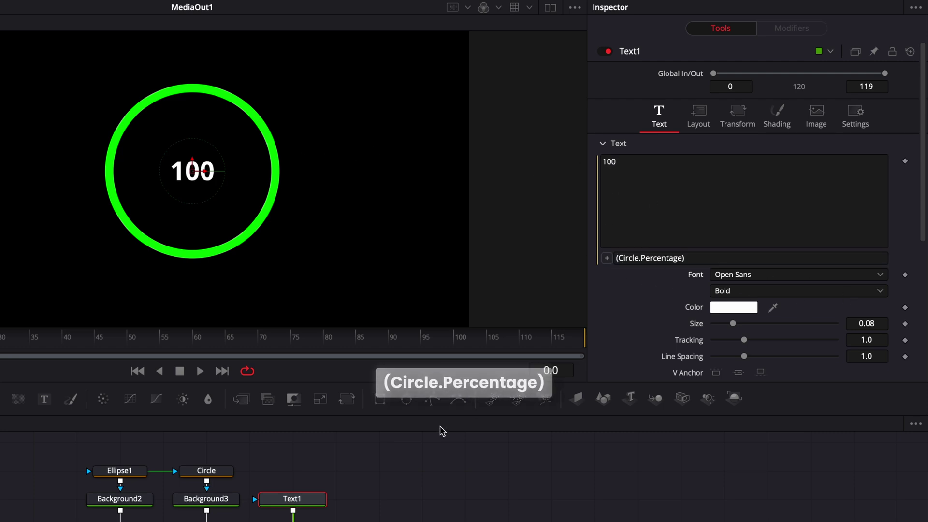
- Lower the Circle's Percentage to 35.3 so the arc and label both show 35.3
{"action": "left_click", "coordinate": [189, 474]}
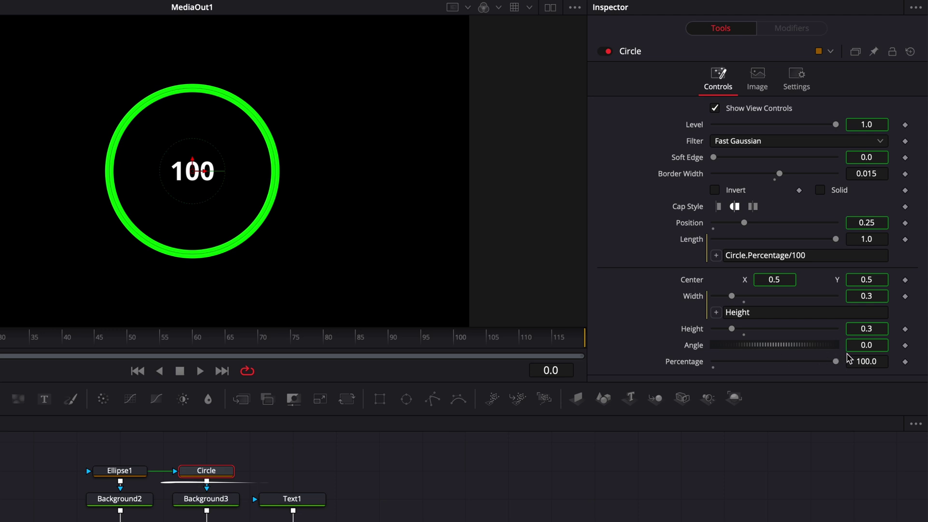
{"action": "left_click_drag", "start_coordinate": [835, 361], "coordinate": [753, 368]}
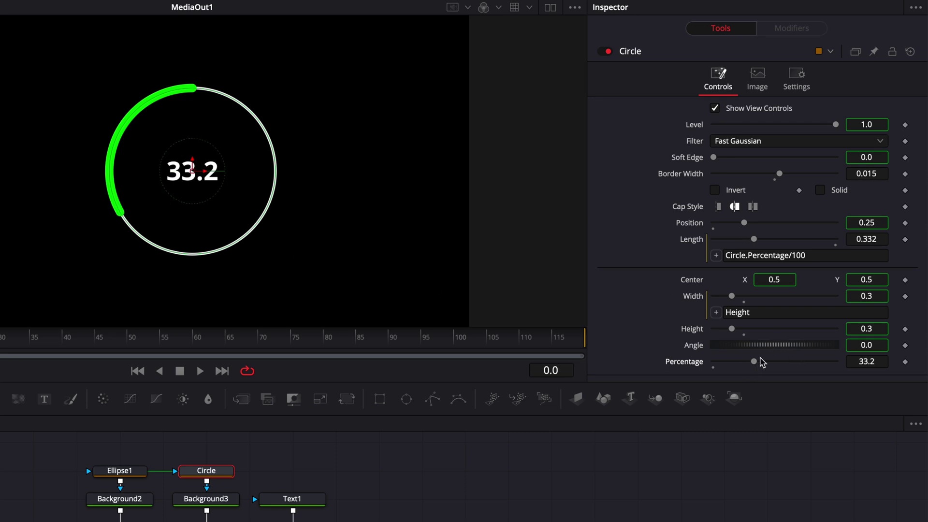
{"action": "mouse_move", "coordinate": [754, 363]}
{"action": "left_mouse_down"}
{"action": "mouse_move", "coordinate": [742, 366]}
{"action": "mouse_move", "coordinate": [824, 367]}
{"action": "mouse_move", "coordinate": [746, 367]}
{"action": "mouse_move", "coordinate": [758, 368]}
{"action": "left_mouse_up"}
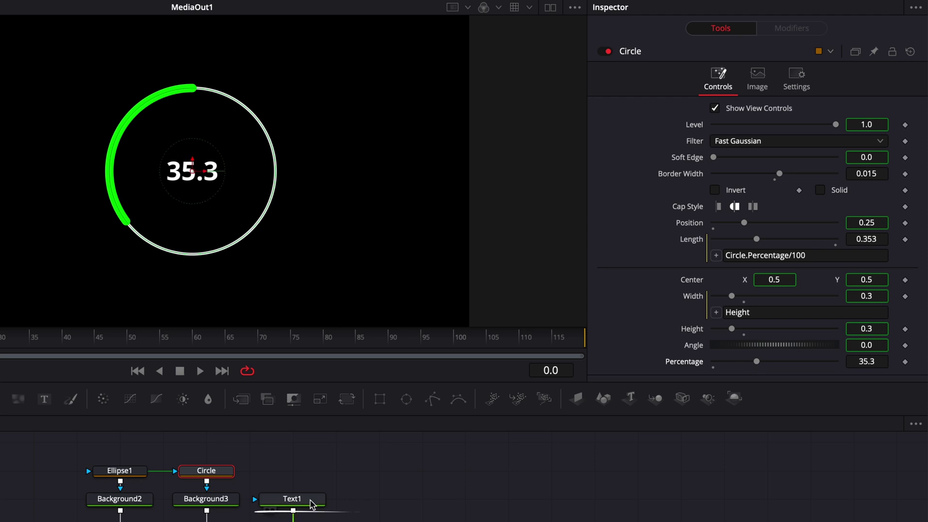
- Wrap Text1's percentage expression in floor so the label shows whole numbers
{"action": "left_click", "coordinate": [292, 498]}
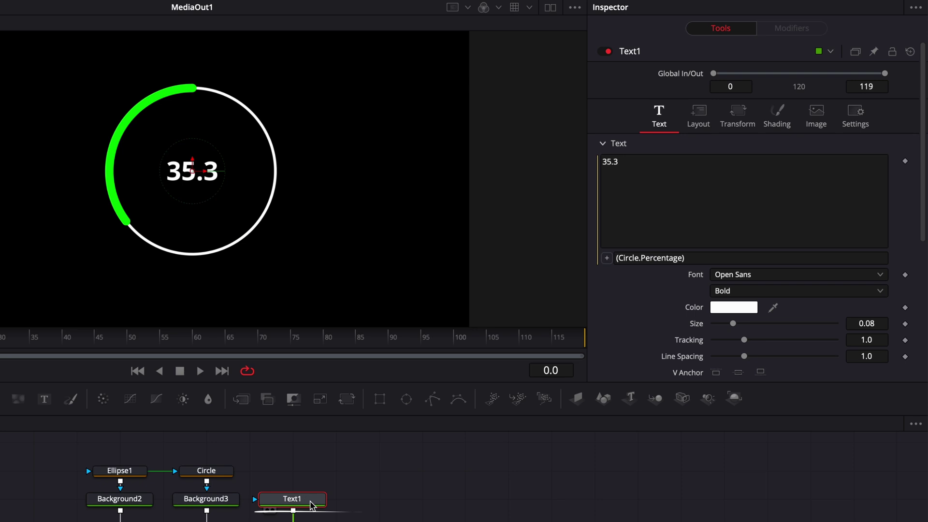
{"action": "left_click", "coordinate": [616, 259]}
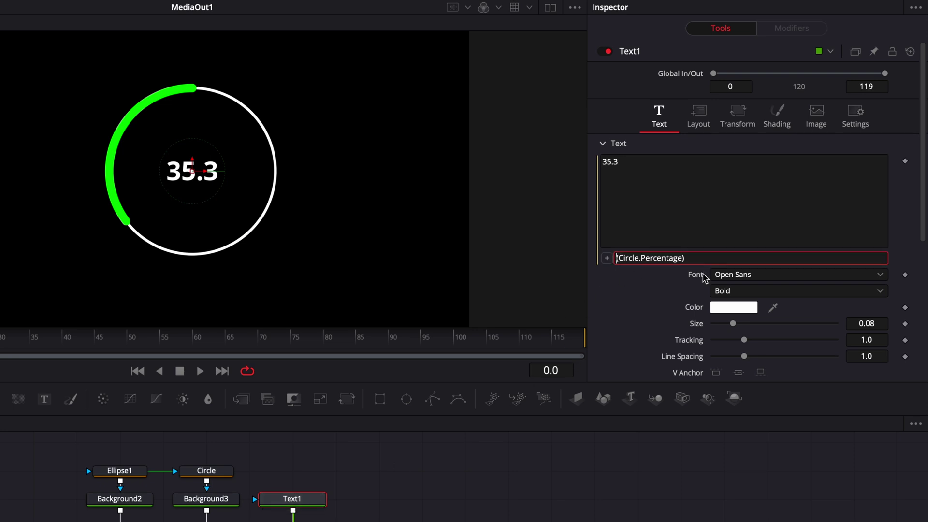
{"action": "type", "text": "floor"}
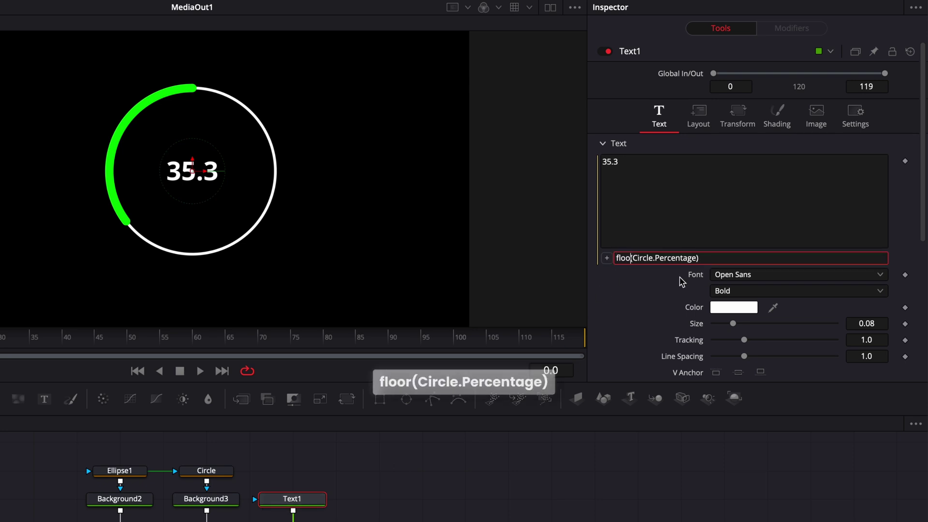
{"action": "key", "text": "Return"}
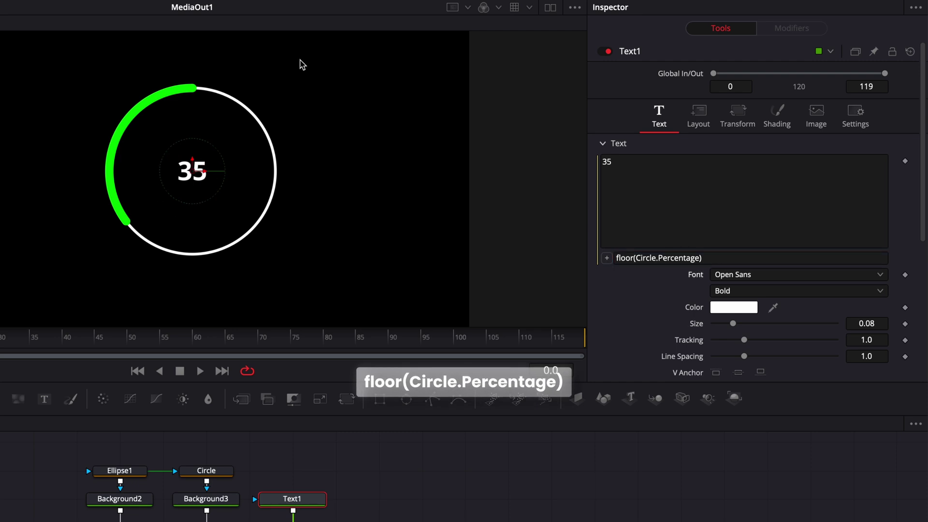
- Set the Circle's Percentage to about 47 so the label reads 47
{"action": "left_click", "coordinate": [206, 470]}
{"action": "mouse_move", "coordinate": [756, 366]}
{"action": "left_mouse_down"}
{"action": "mouse_move", "coordinate": [820, 364]}
{"action": "mouse_move", "coordinate": [772, 368]}
{"action": "left_mouse_up"}
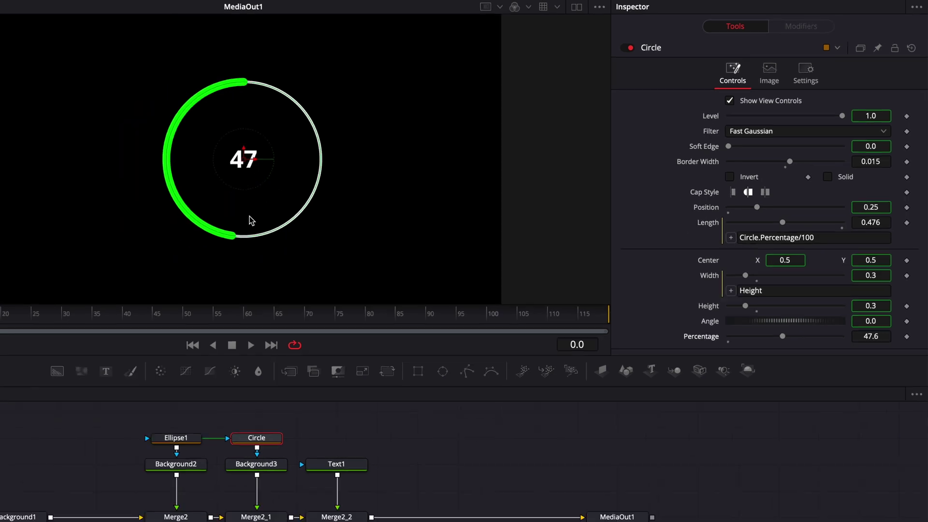
{"action": "left_click", "coordinate": [349, 464]}
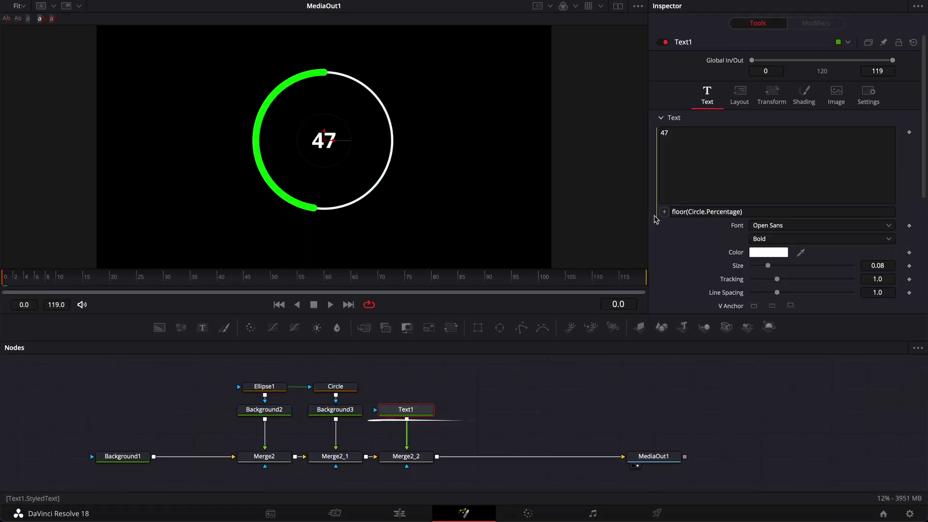
- Append .. "%" to Text1's expression so the label ends with a percent sign
{"action": "left_click", "coordinate": [752, 212]}
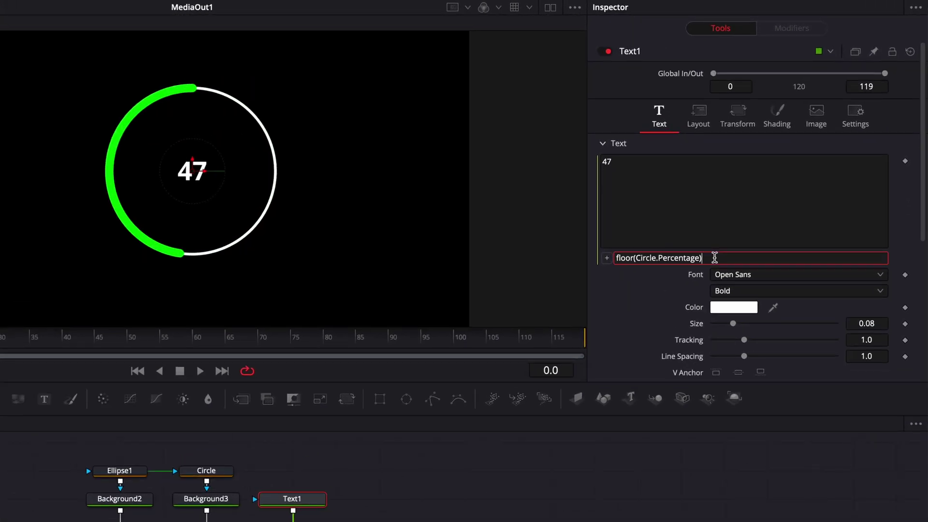
{"action": "type", "text": "..\""}
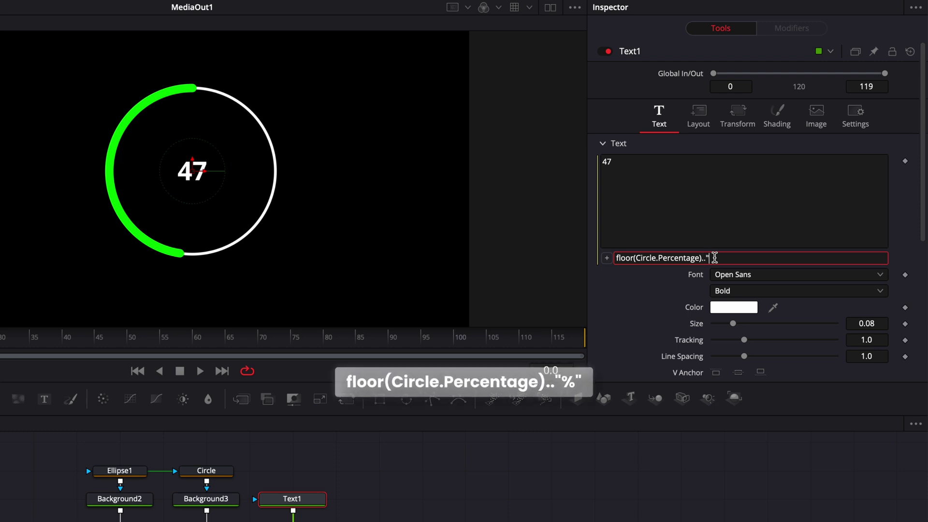
{"action": "type", "text": "%\""}
{"action": "key", "text": "Return"}
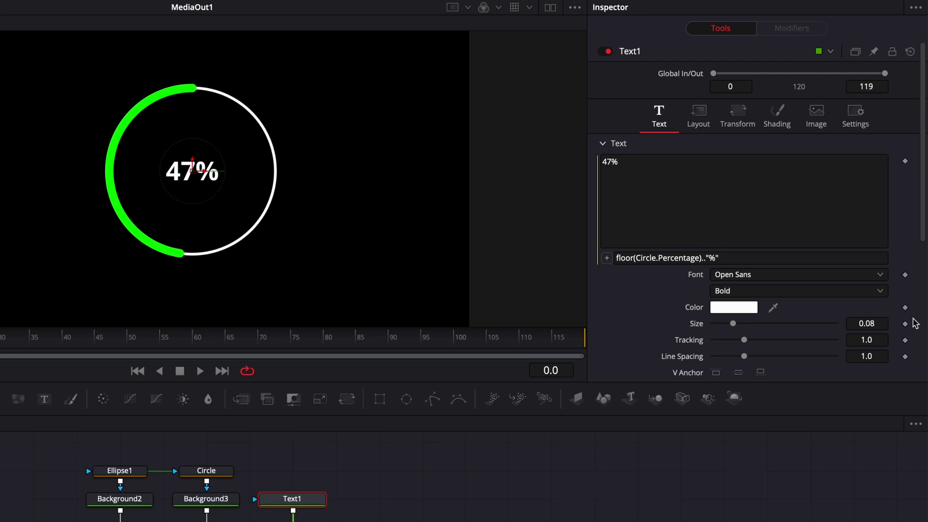
- Change the label's font to Montserrat
{"action": "left_click", "coordinate": [768, 276]}
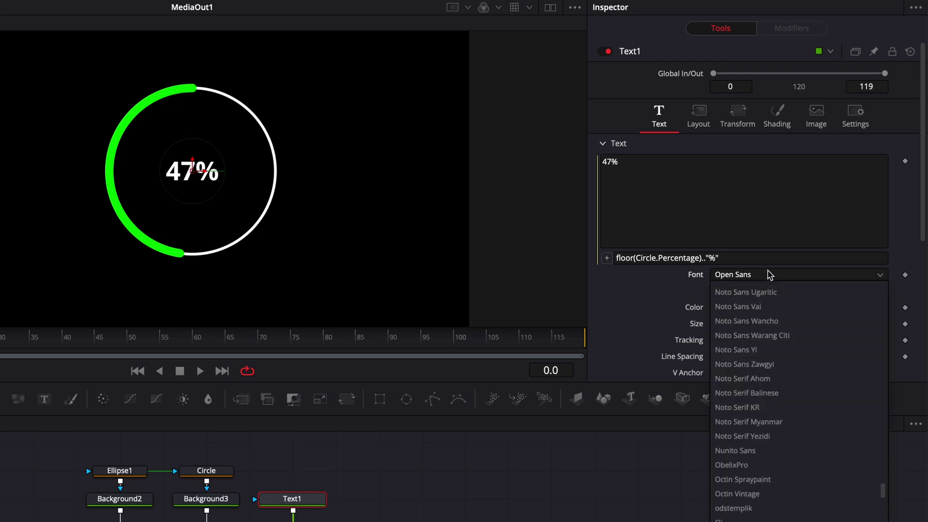
{"action": "key", "text": "m"}
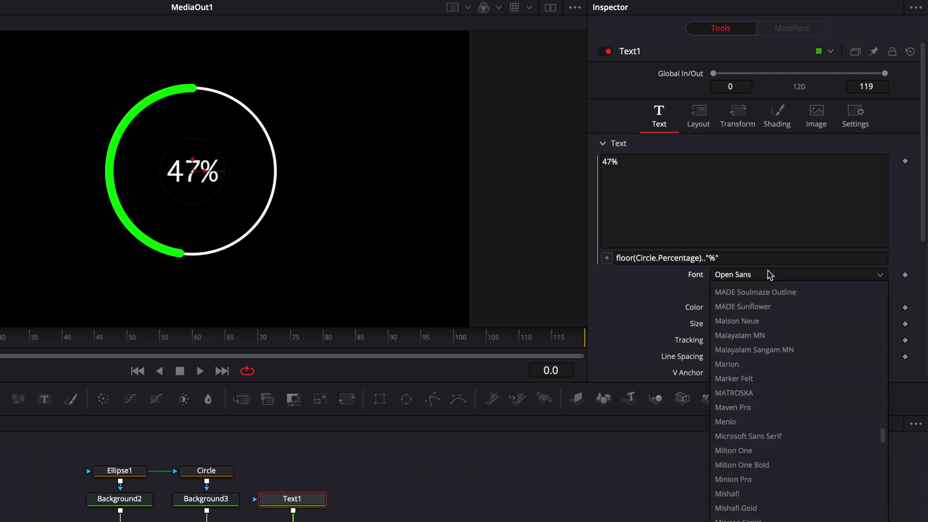
{"action": "type", "text": "ont"}
{"action": "key", "text": "Return"}
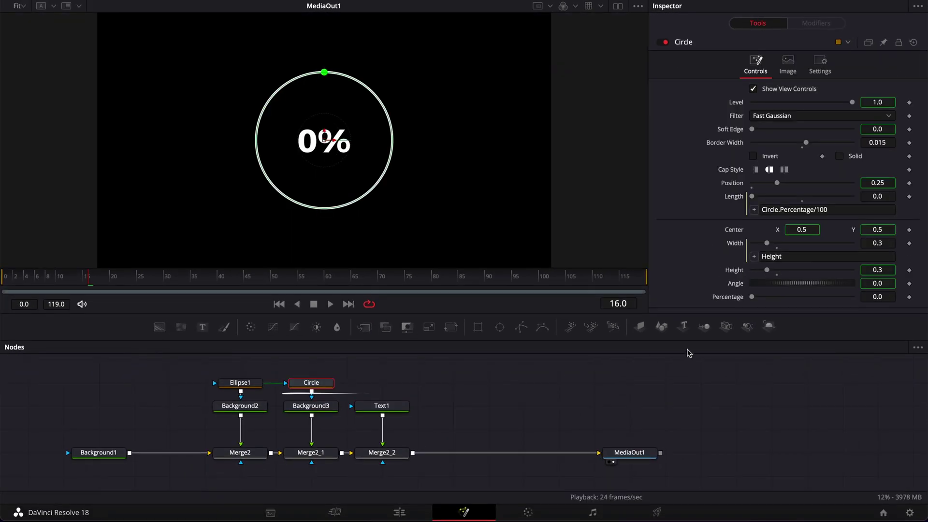
- Set the Circle's Percentage to about 38.5 and move the playhead to frame 23
{"action": "left_click_drag", "start_coordinate": [753, 296], "coordinate": [757, 297]}
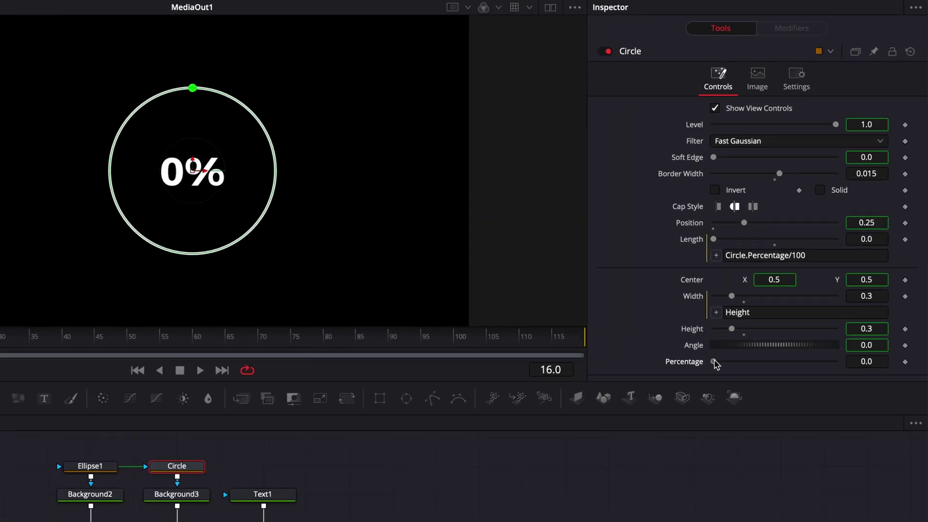
{"action": "left_click_drag", "start_coordinate": [721, 363], "coordinate": [744, 364]}
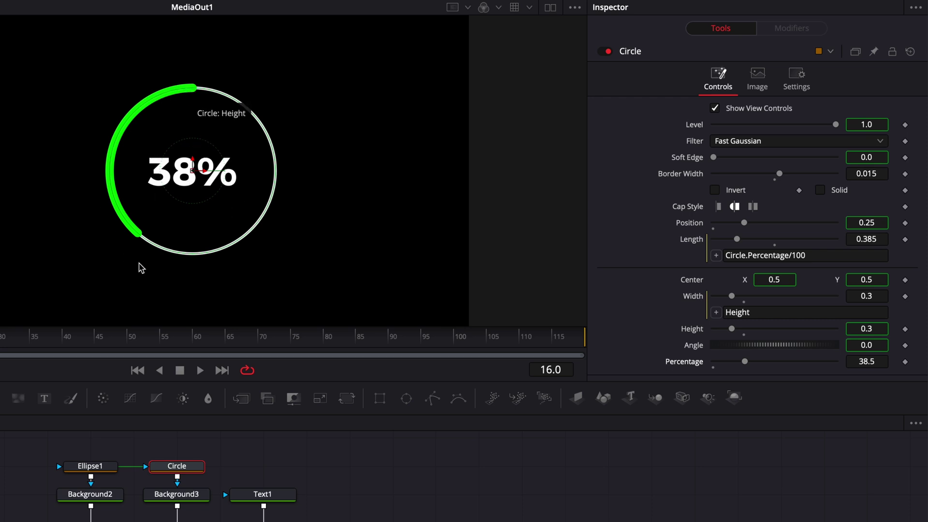
{"action": "left_click", "coordinate": [127, 279]}
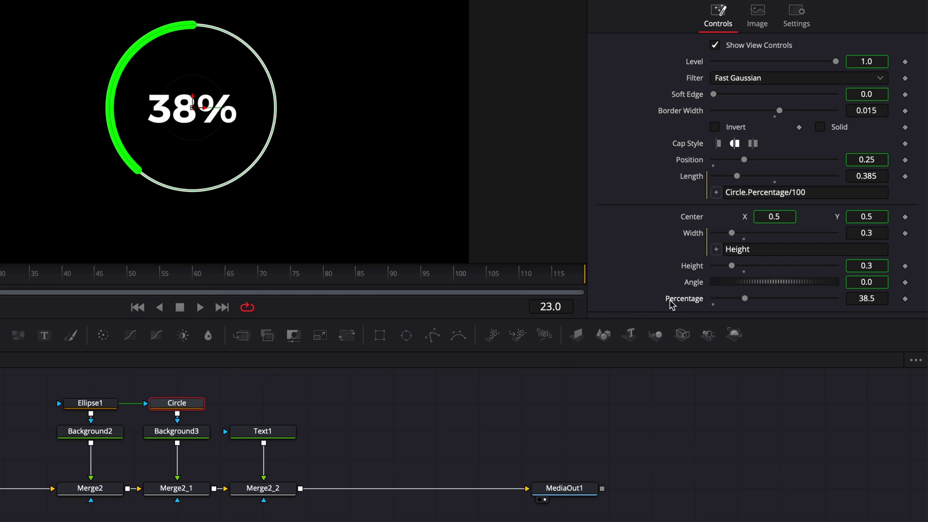
{"action": "right_click", "coordinate": [671, 304]}
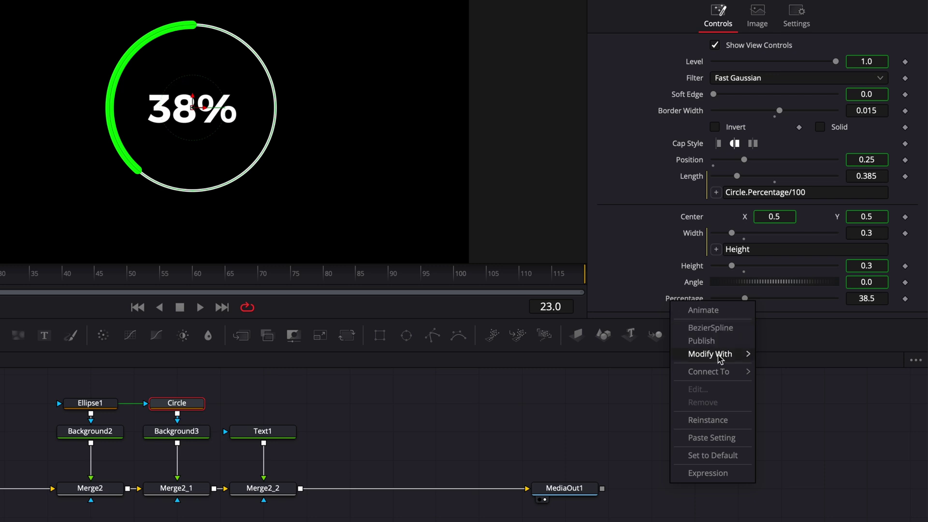
- Drive Percentage with an Anim Curves modifier using Duration as its source
{"action": "mouse_move", "coordinate": [720, 358]}
{"action": "left_click", "coordinate": [776, 353]}
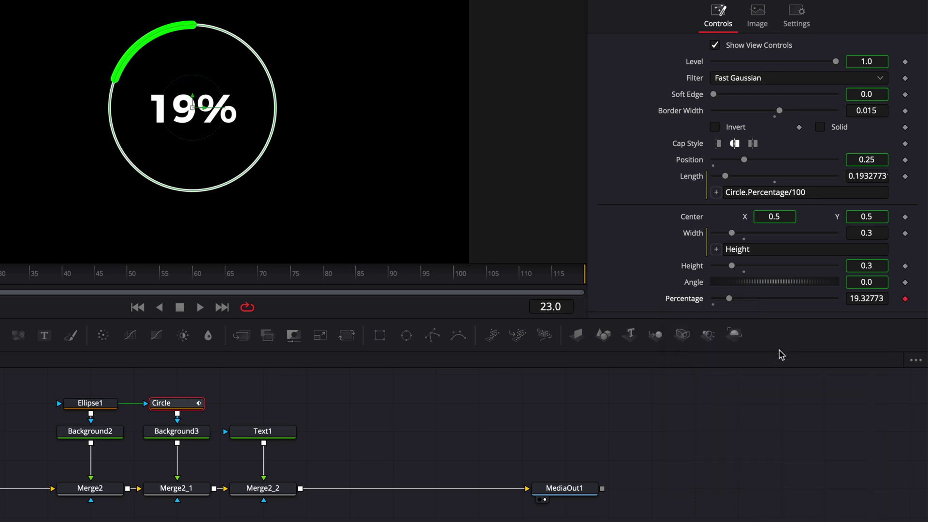
{"action": "left_click", "coordinate": [823, 24]}
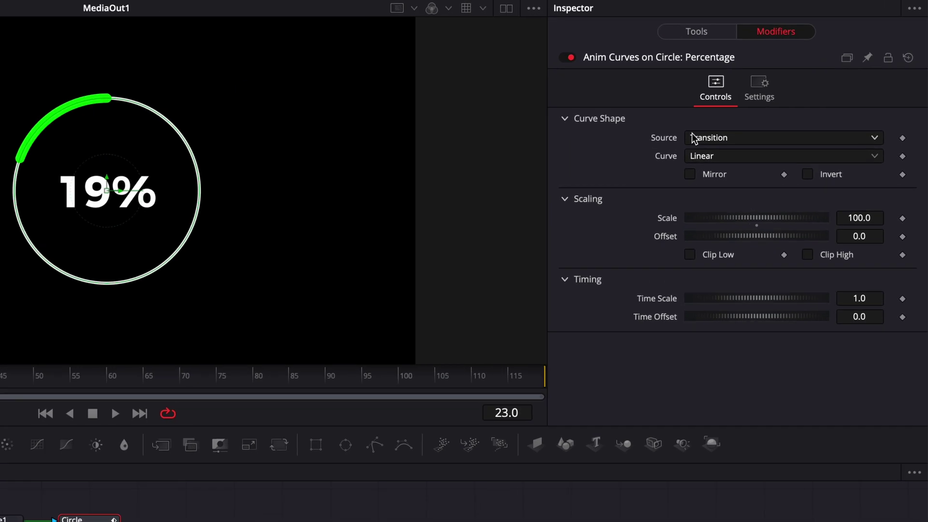
{"action": "left_click", "coordinate": [710, 139]}
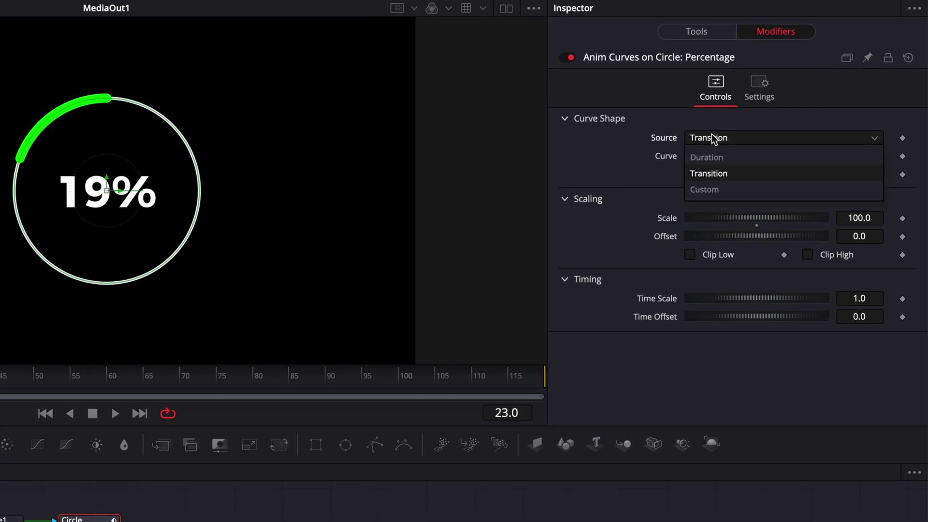
{"action": "left_click", "coordinate": [714, 157]}
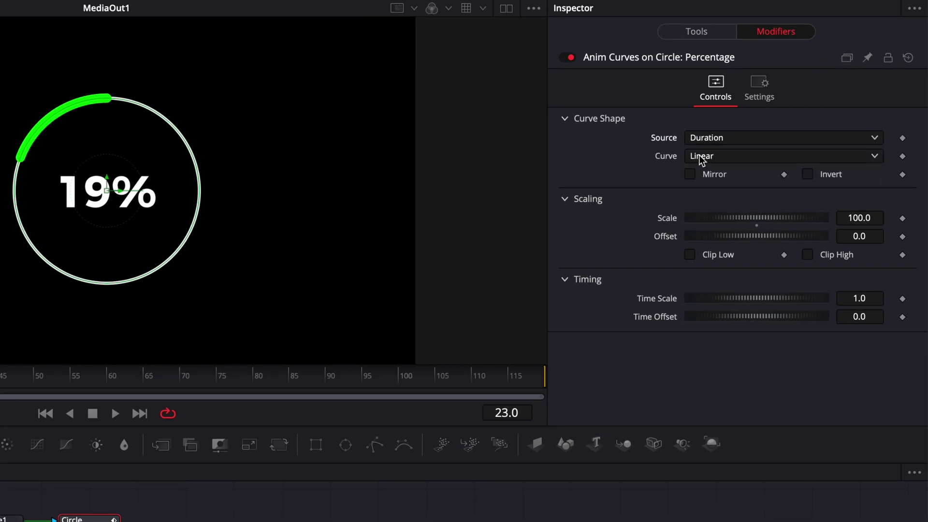
- Switch the curve to Custom and set its point to In 0.2, Out 1.0
{"action": "left_click", "coordinate": [703, 160]}
{"action": "left_click", "coordinate": [703, 207]}
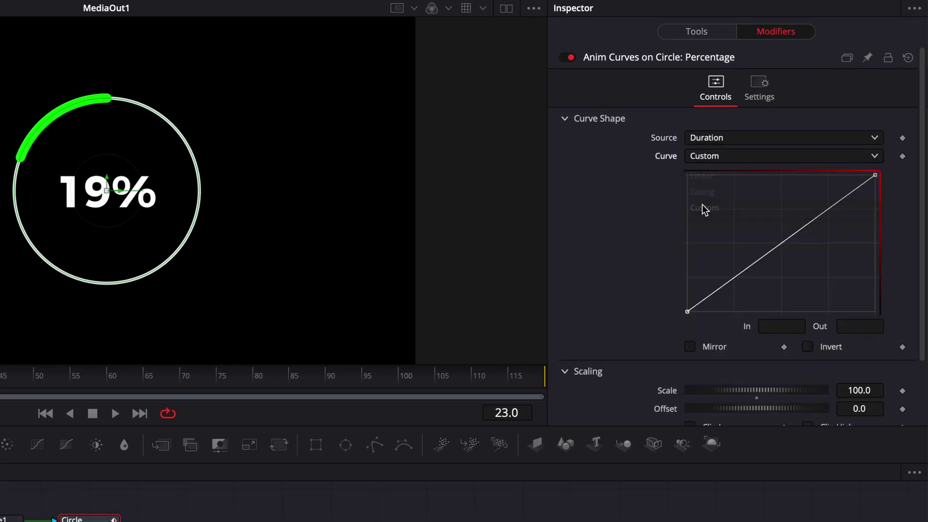
{"action": "left_click", "coordinate": [749, 267]}
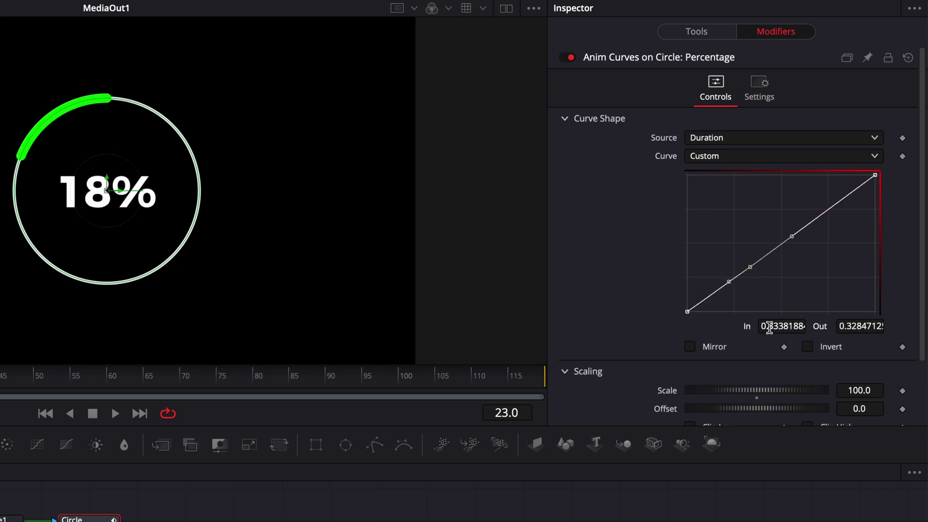
{"action": "left_click", "coordinate": [789, 327]}
{"action": "type", "text": "0.2"}
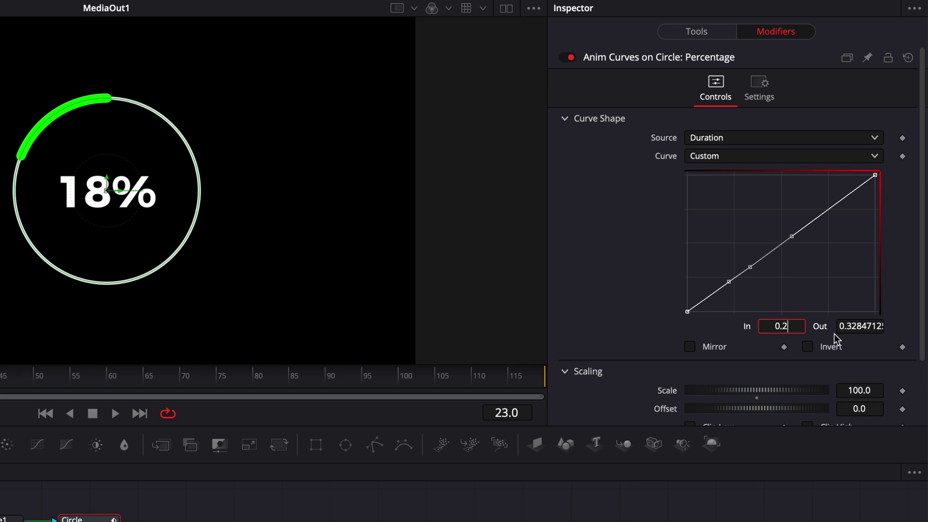
{"action": "left_click", "coordinate": [858, 327]}
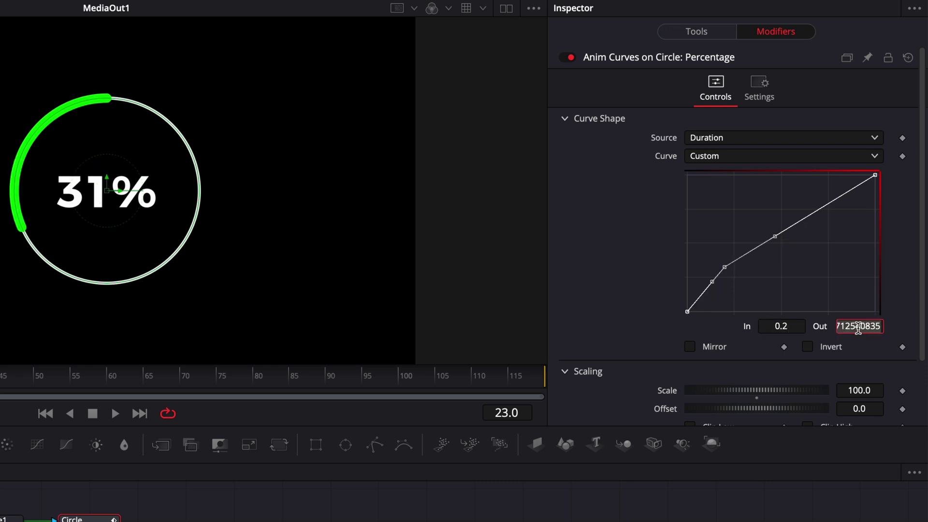
{"action": "type", "text": "1"}
{"action": "key", "text": "Tab"}
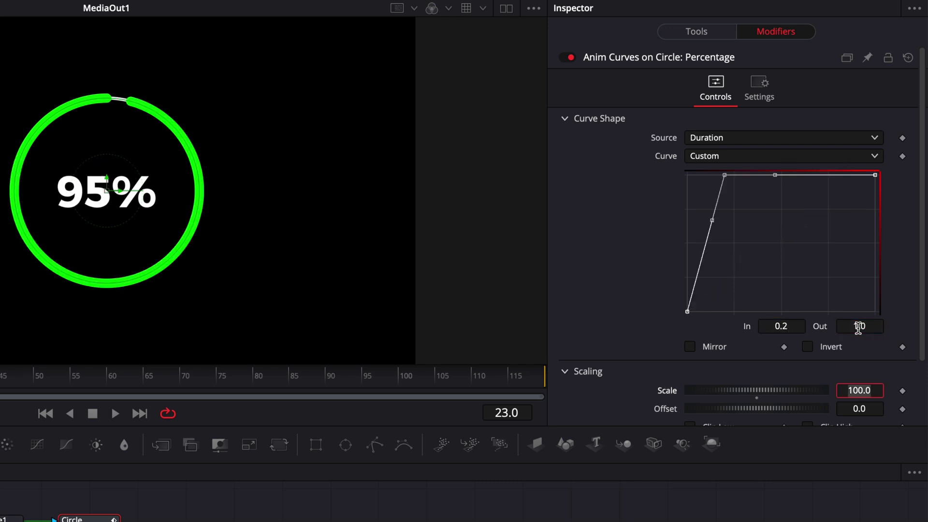
- Smooth all the custom curve's points, ease in its start, and play the animation
{"action": "left_click_drag", "start_coordinate": [748, 316], "coordinate": [673, 151]}
{"action": "key", "text": "s"}
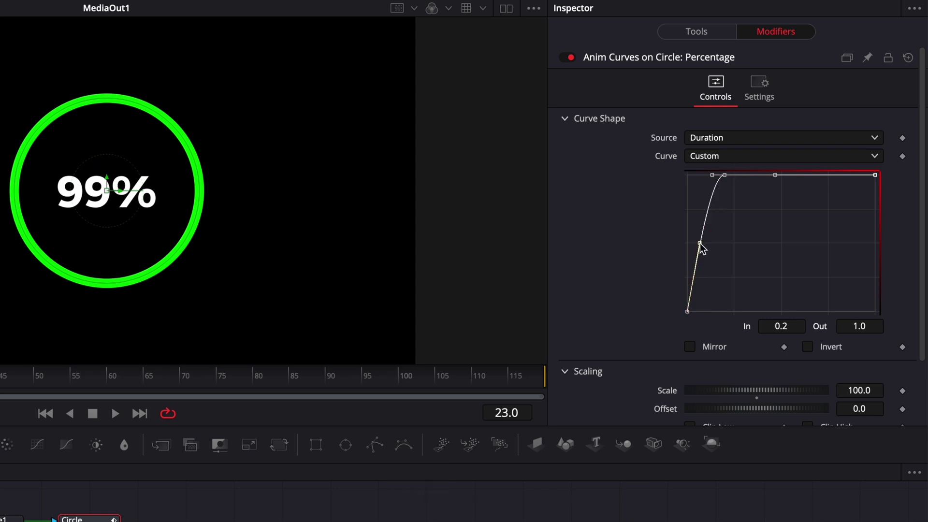
{"action": "left_click_drag", "start_coordinate": [700, 247], "coordinate": [710, 303]}
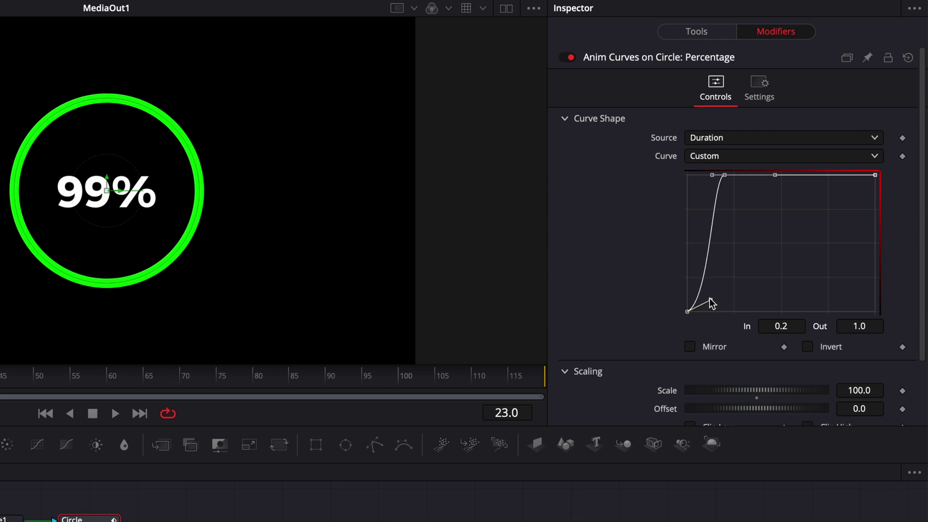
{"action": "left_click", "coordinate": [115, 413]}
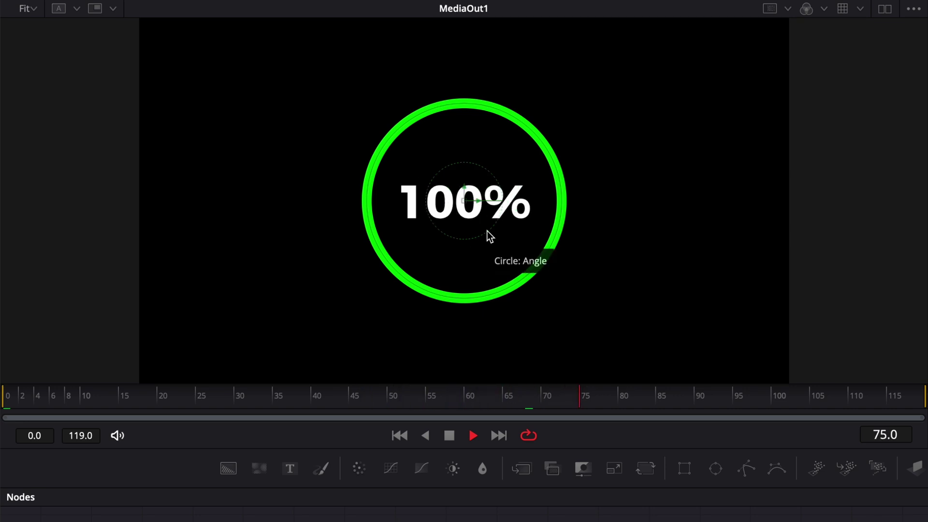
- Scrub back through the fill and select the curve's end point at In 1.0, Out 1.0
{"action": "key", "text": "space"}
{"action": "left_click_drag", "start_coordinate": [689, 399], "coordinate": [598, 400]}
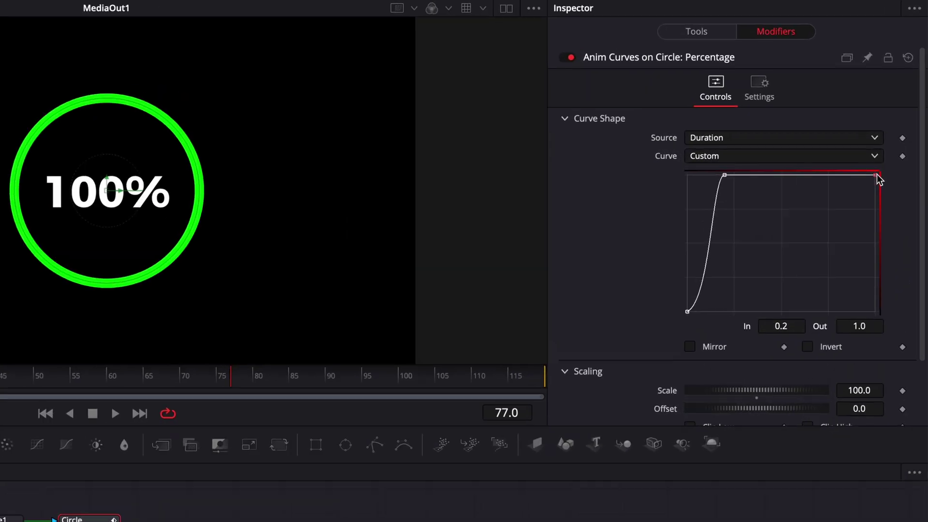
{"action": "left_click", "coordinate": [877, 172]}
{"action": "left_click", "coordinate": [726, 176]}
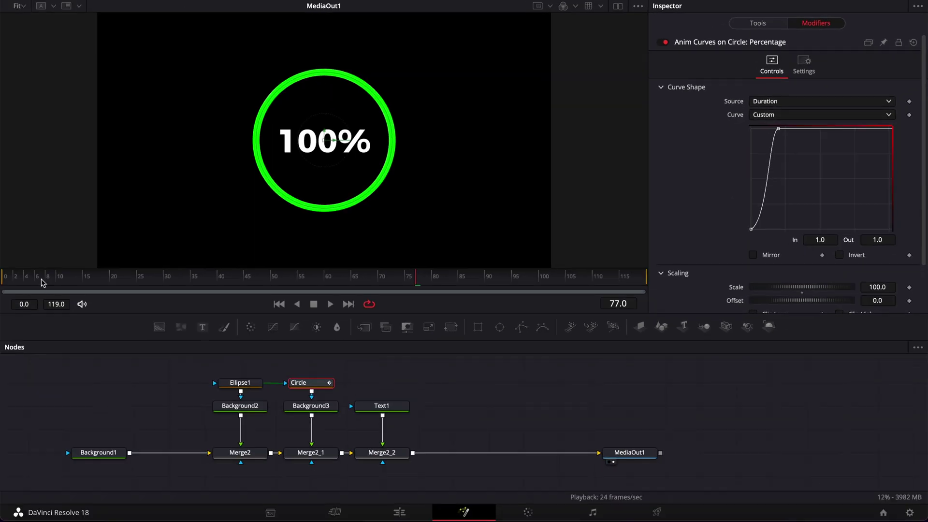
- Replay the ring animation from frame 0 and check the fill around frame 20
{"action": "left_click", "coordinate": [2, 267]}
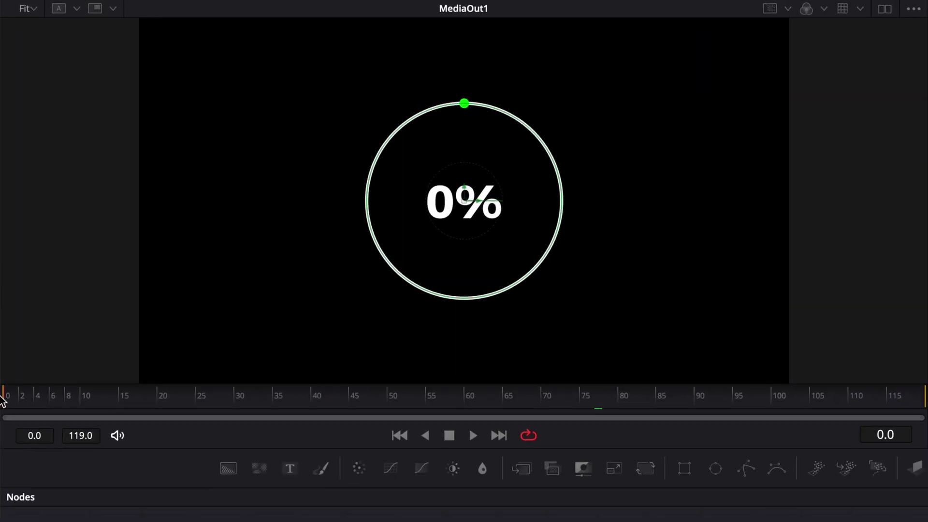
{"action": "key", "text": "space"}
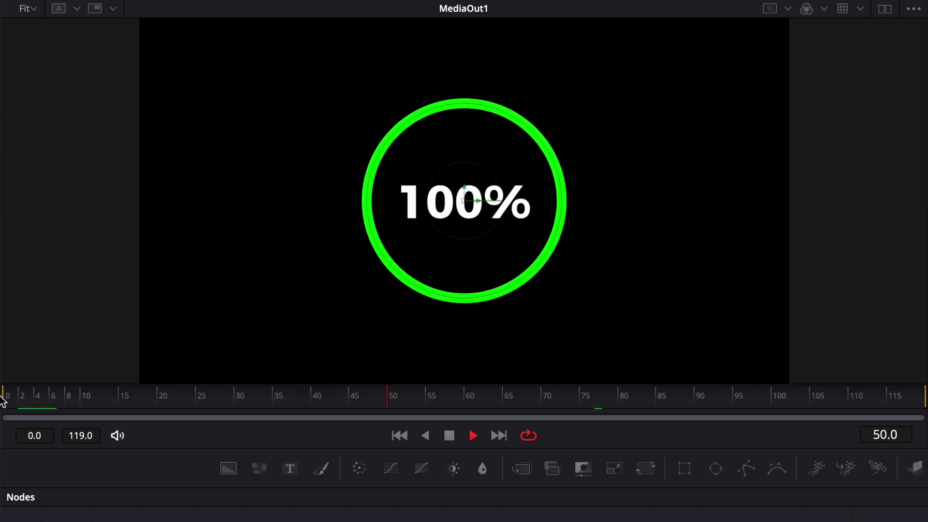
{"action": "key", "text": "space"}
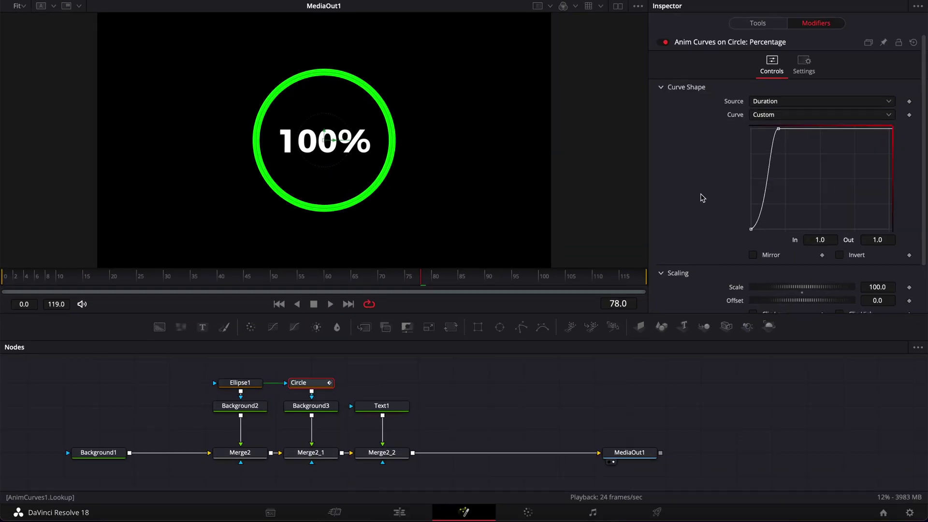
{"action": "left_click_drag", "start_coordinate": [57, 278], "coordinate": [245, 275]}
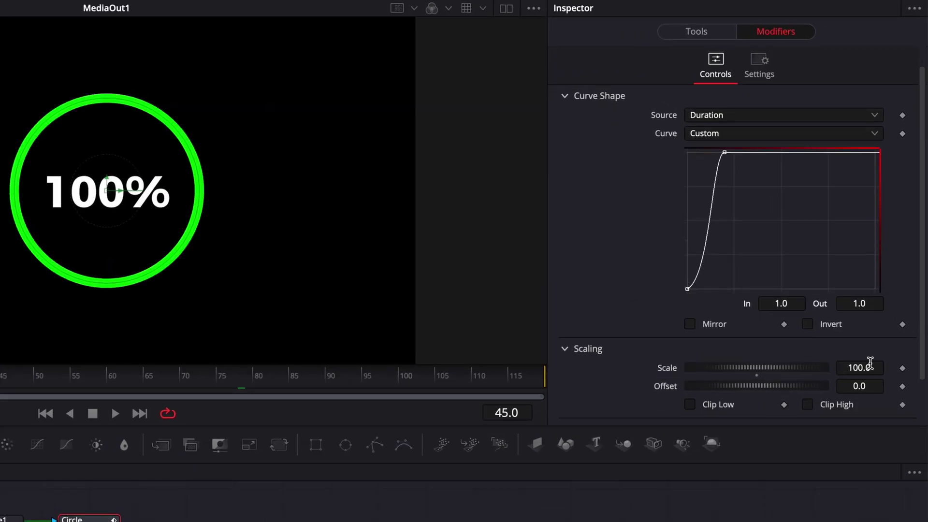
- Set the Anim Curves Scale to 75 and replay to confirm the ring stops at 75%
{"action": "left_click_drag", "start_coordinate": [870, 366], "coordinate": [774, 366]}
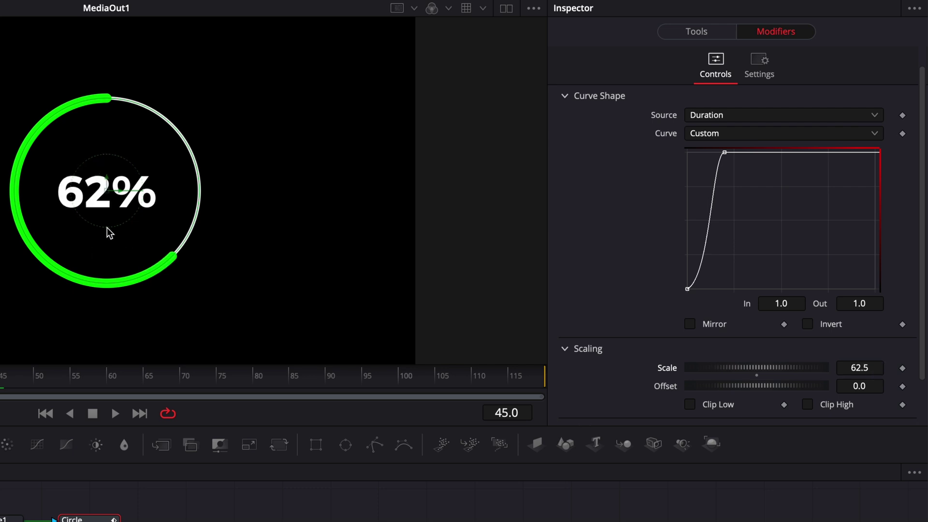
{"action": "left_click", "coordinate": [6, 277]}
{"action": "key", "text": "space"}
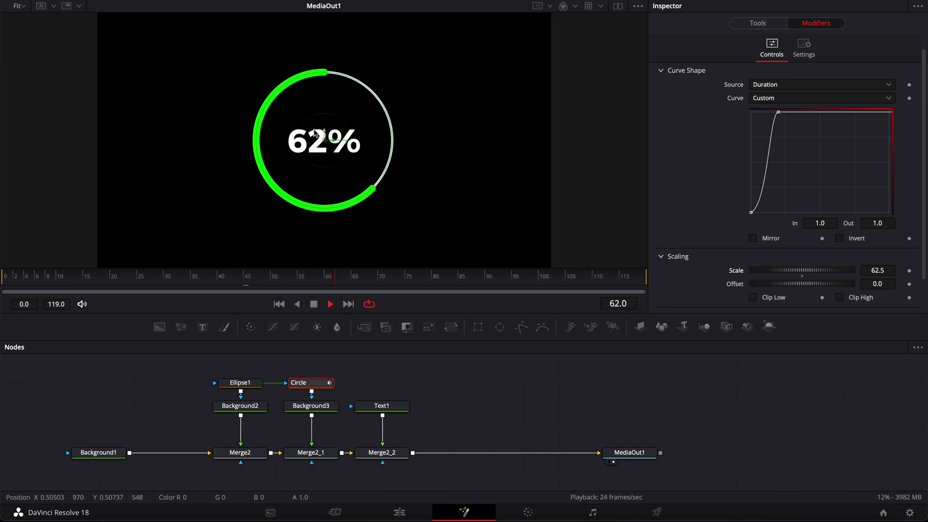
{"action": "key", "text": "space"}
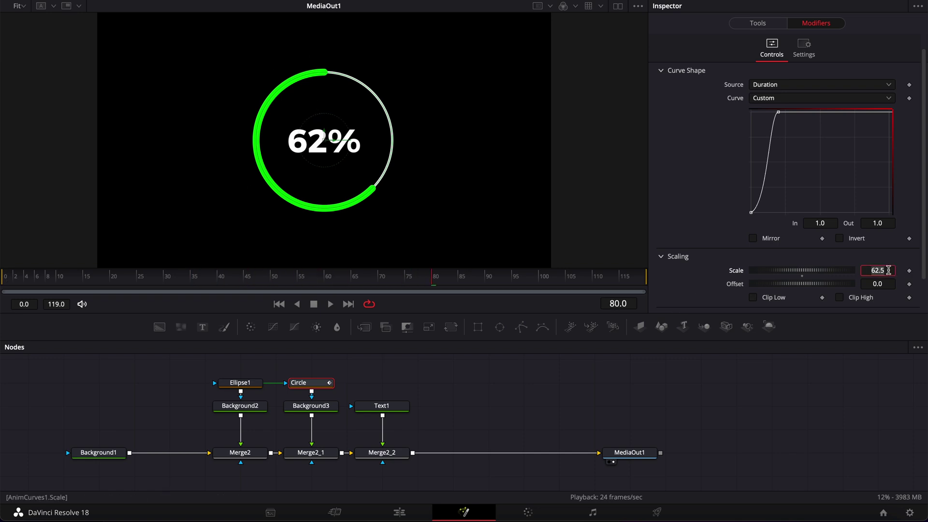
{"action": "key", "text": "Tab"}
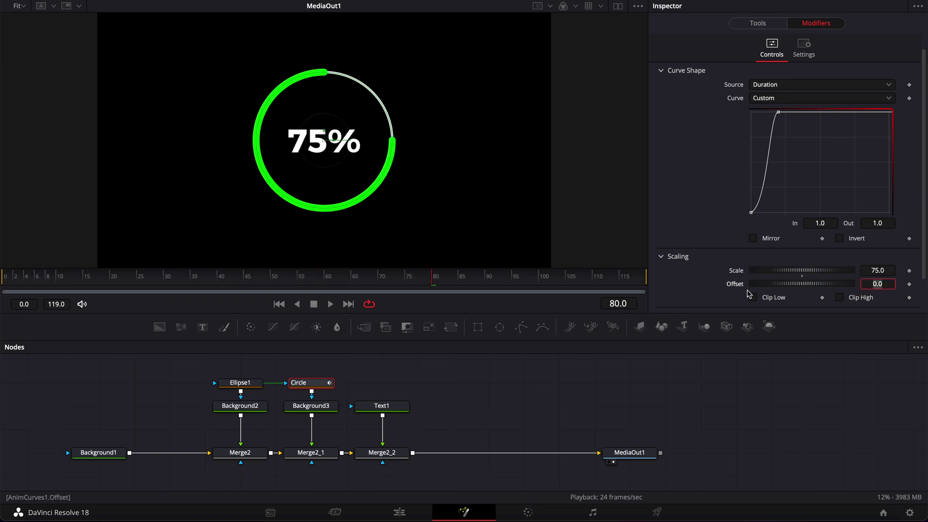
{"action": "left_click_drag", "start_coordinate": [54, 279], "coordinate": [5, 279]}
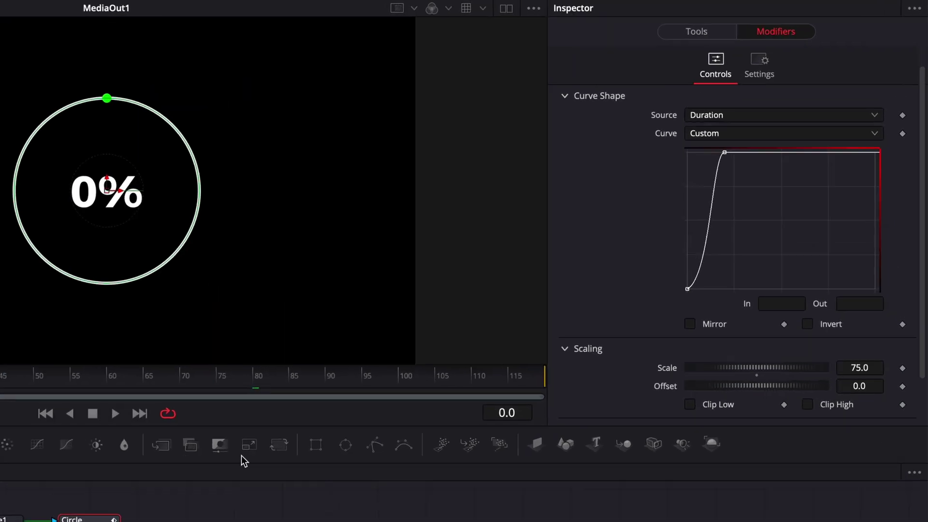
{"action": "key", "text": "space"}
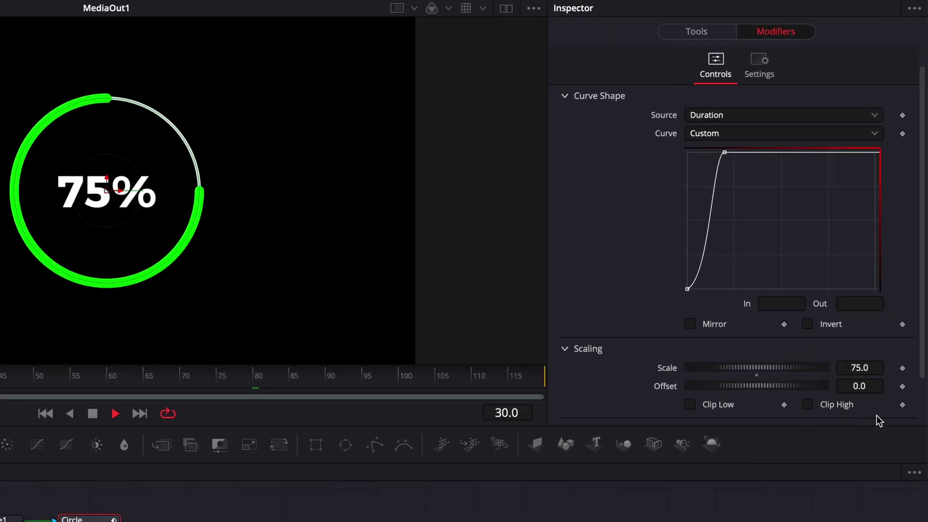
- Stop playback and scrub around frame 25 to review the 75% fill
{"action": "key", "text": "space"}
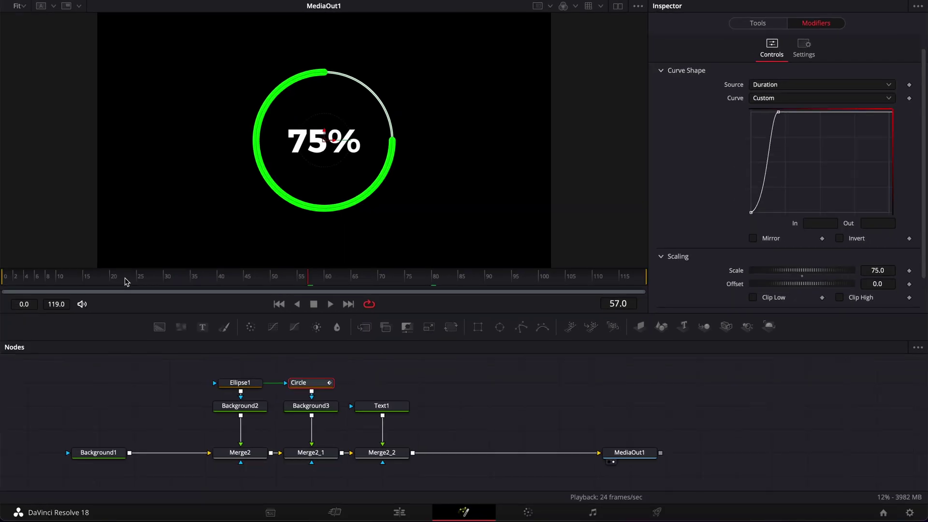
{"action": "mouse_move", "coordinate": [125, 281]}
{"action": "left_mouse_down"}
{"action": "mouse_move", "coordinate": [102, 282]}
{"action": "mouse_move", "coordinate": [142, 282]}
{"action": "left_mouse_up"}
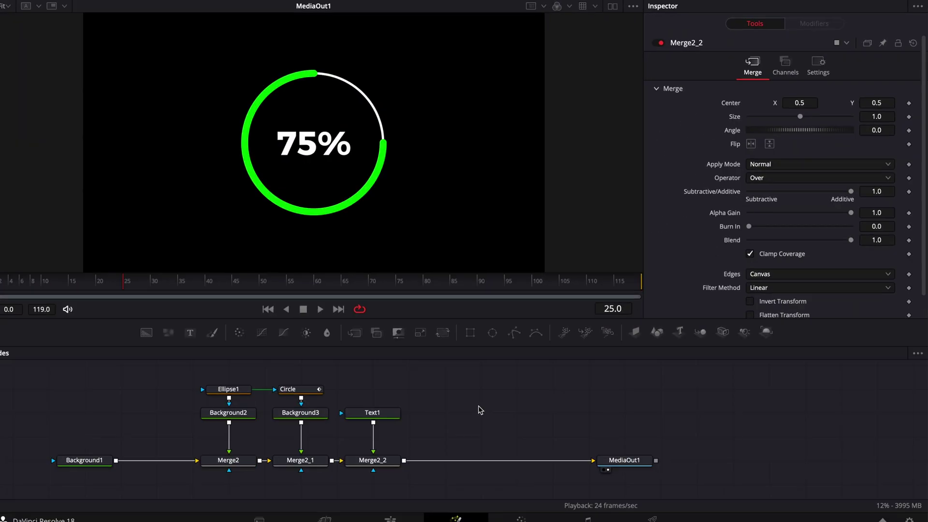
- Add Transform and Brightness/Contrast nodes after Merge2_2, then go to frame 30
{"action": "left_click", "coordinate": [382, 452]}
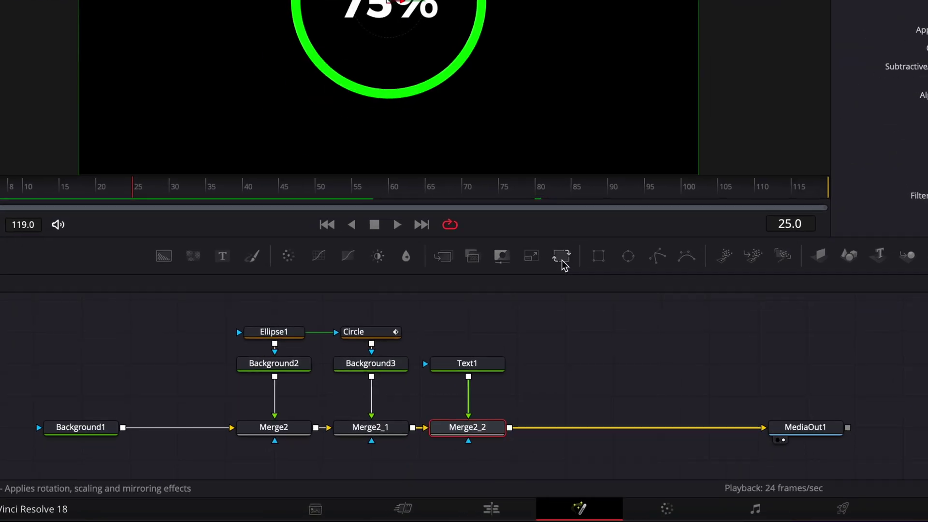
{"action": "left_click", "coordinate": [451, 327]}
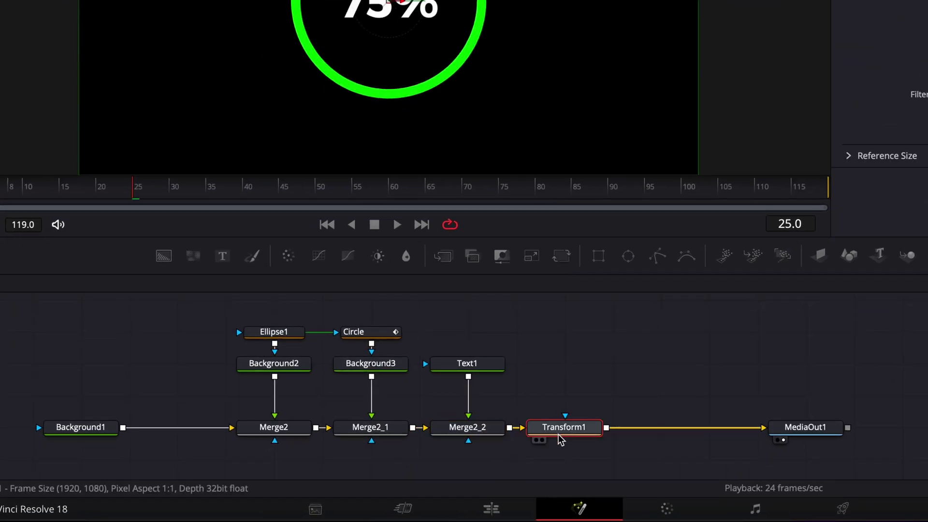
{"action": "left_click", "coordinate": [379, 257]}
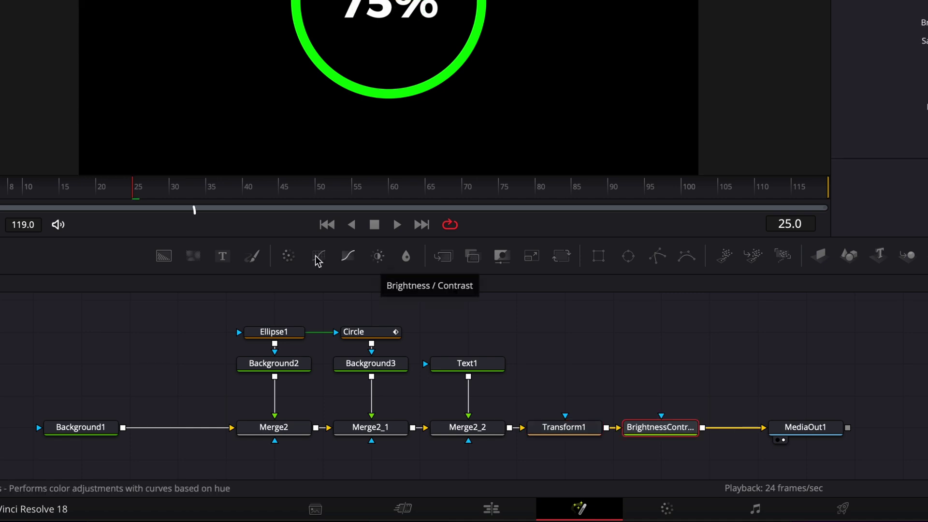
{"action": "left_click", "coordinate": [172, 192]}
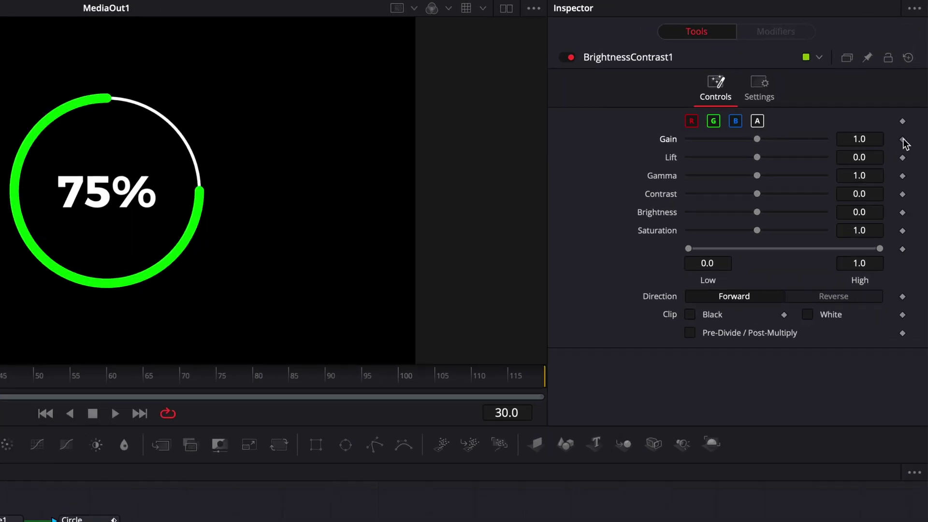
- Set BrightnessContrast1's Gain to 0.0 at frame 0 and preview the fade-in at frame 20
{"action": "left_click_drag", "start_coordinate": [38, 279], "coordinate": [4, 279]}
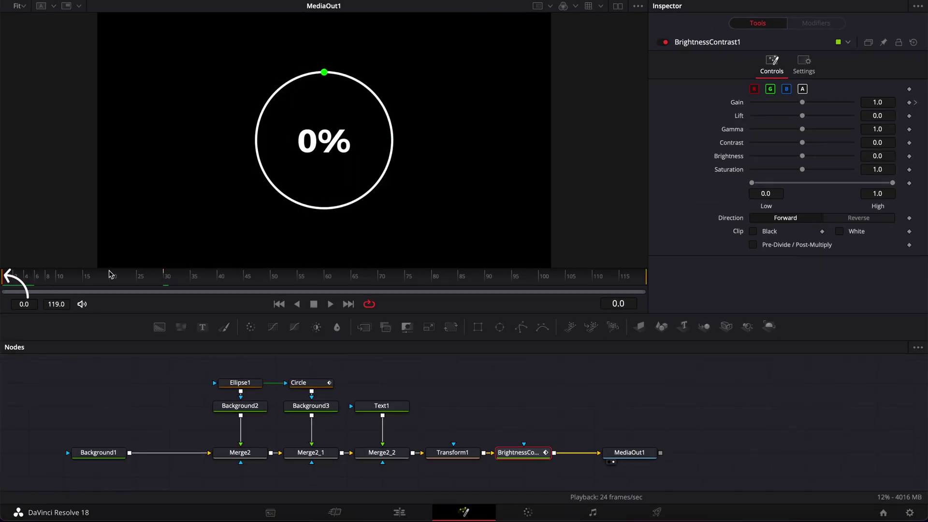
{"action": "left_click_drag", "start_coordinate": [802, 102], "coordinate": [724, 111]}
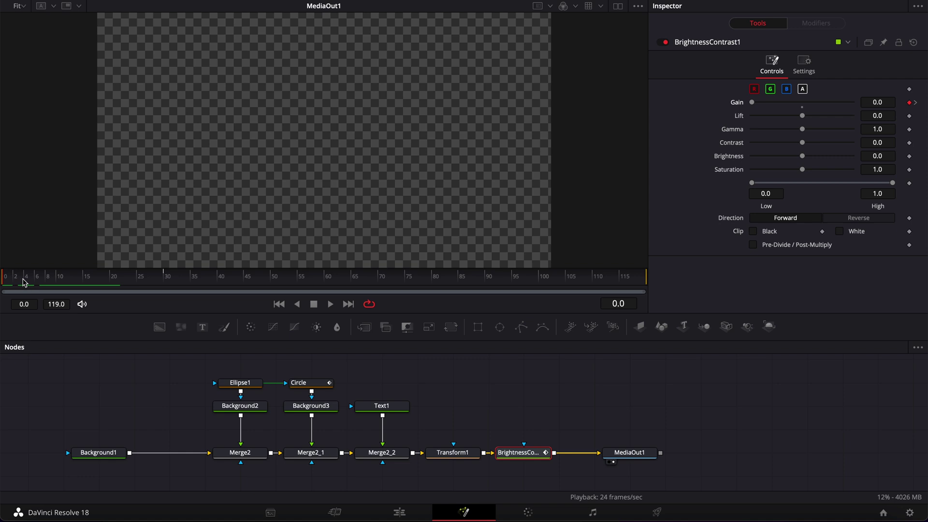
{"action": "left_click_drag", "start_coordinate": [24, 283], "coordinate": [110, 279]}
{"action": "left_click", "coordinate": [107, 453]}
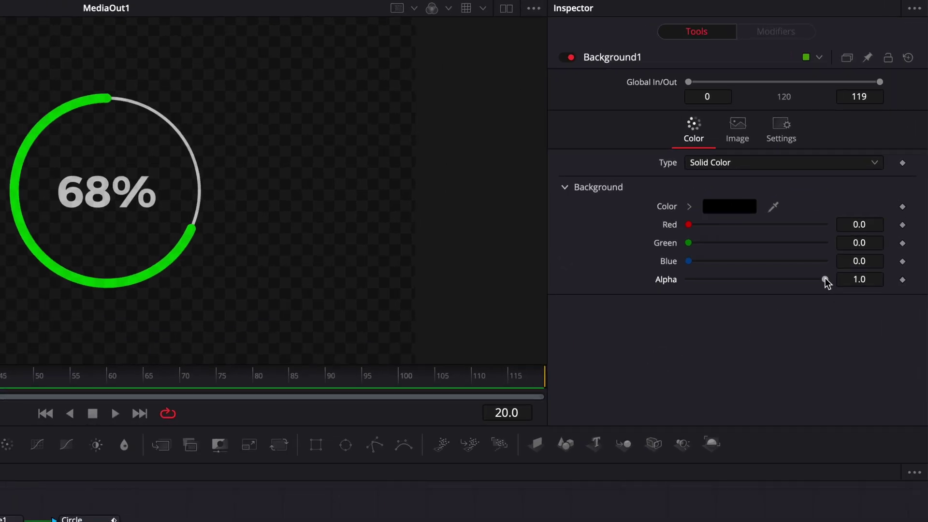
- Drop Background1's alpha to 0.0, preview the ring at frame 24, then return to frame 0
{"action": "left_click_drag", "start_coordinate": [825, 280], "coordinate": [630, 295]}
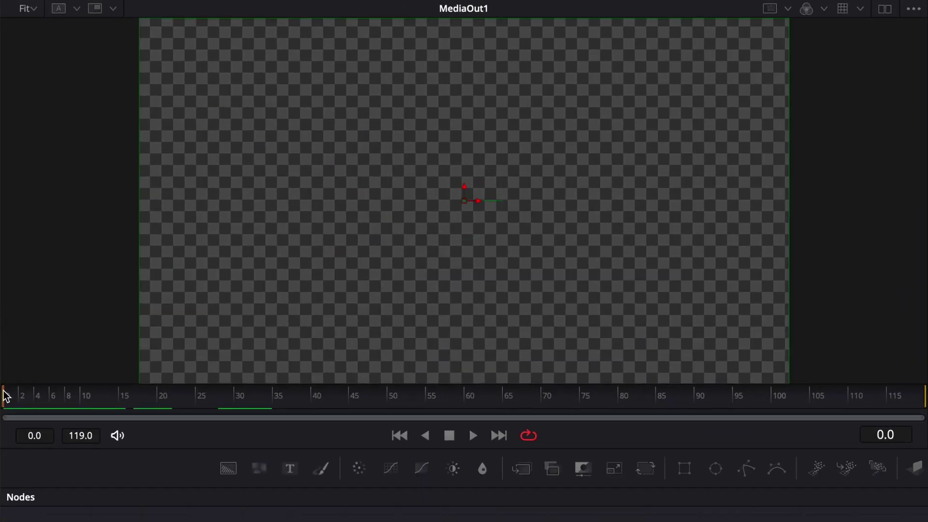
{"action": "left_click_drag", "start_coordinate": [5, 322], "coordinate": [157, 324]}
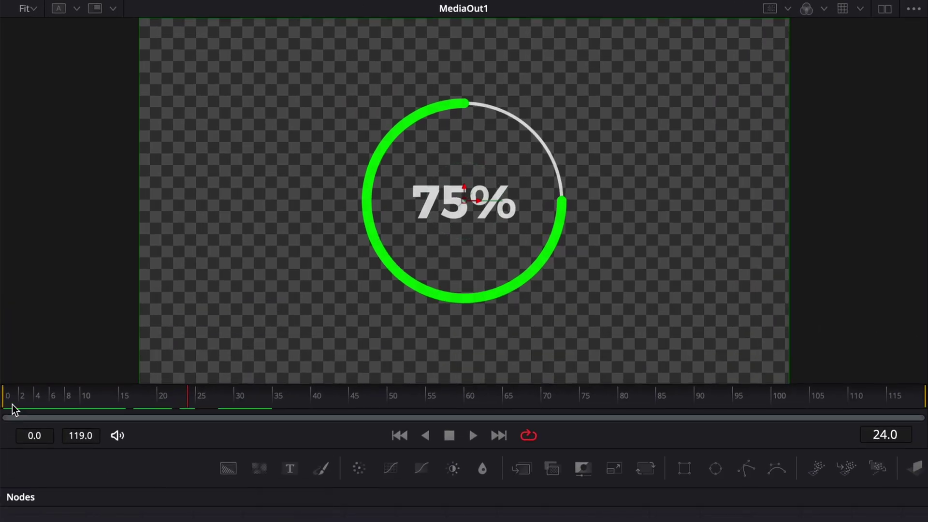
{"action": "left_click", "coordinate": [6, 284]}
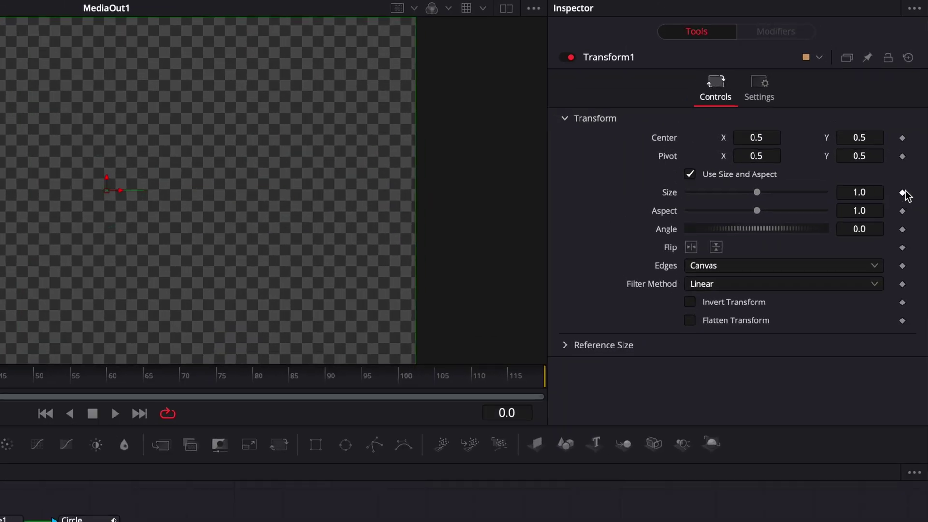
- Keyframe Transform1's Size at 1.0 on frame 0 and 0.8 on frame 30, then show the Spline editor
{"action": "left_click", "coordinate": [902, 193]}
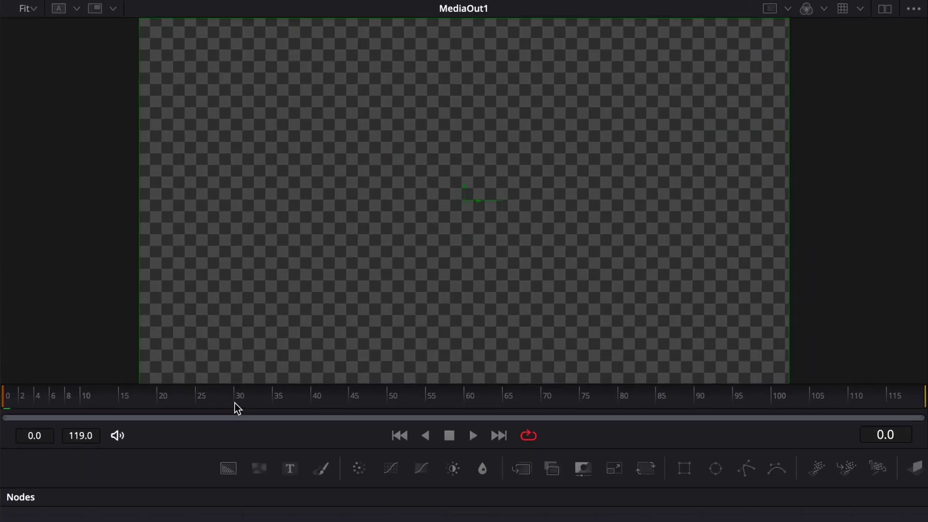
{"action": "left_click", "coordinate": [236, 402]}
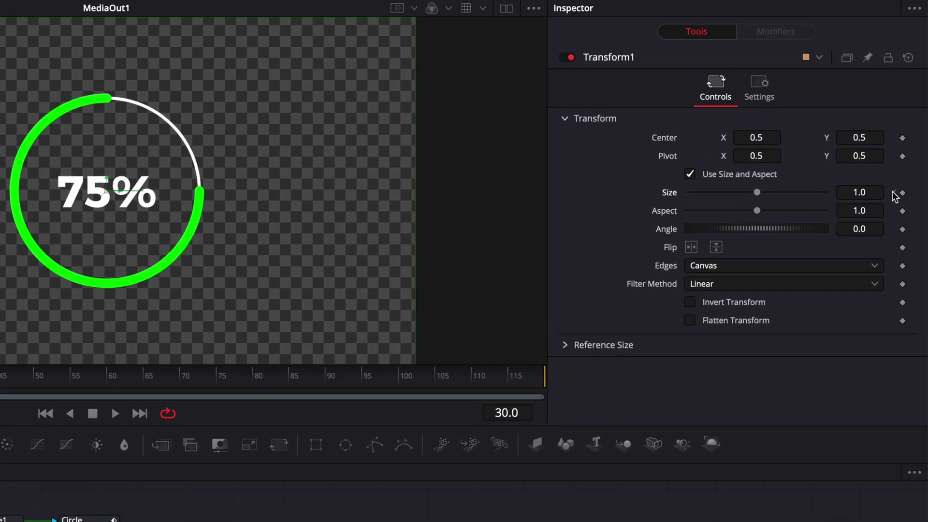
{"action": "left_click", "coordinate": [880, 192]}
{"action": "type", "text": "0.8"}
{"action": "key", "text": "Tab"}
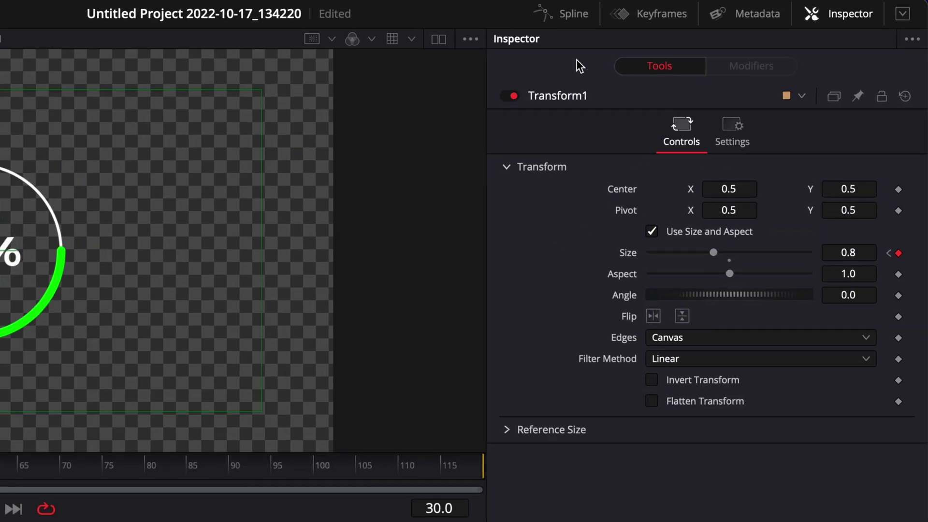
{"action": "left_click", "coordinate": [575, 10]}
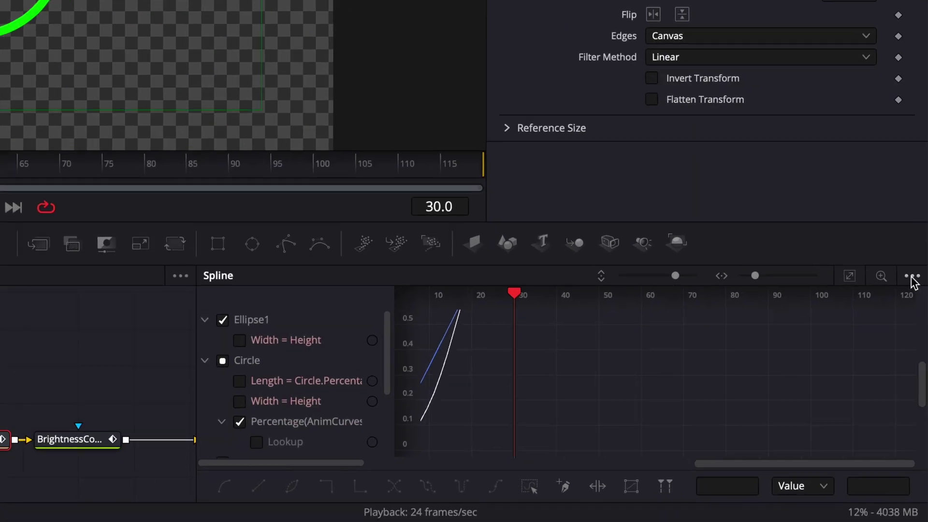
- Show only Transform1's Size and BrightnessContrast1's Gain curves, fitted in the graph
{"action": "left_click", "coordinate": [912, 278]}
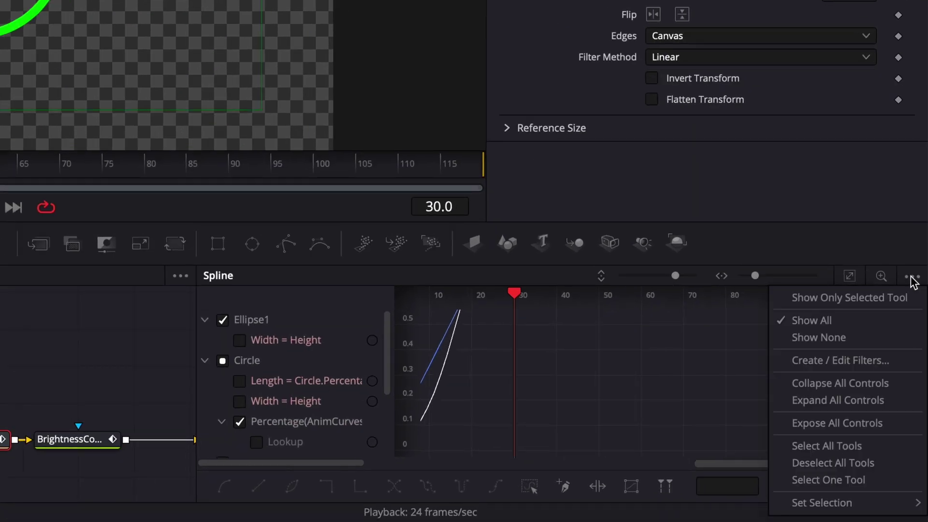
{"action": "left_click", "coordinate": [843, 300]}
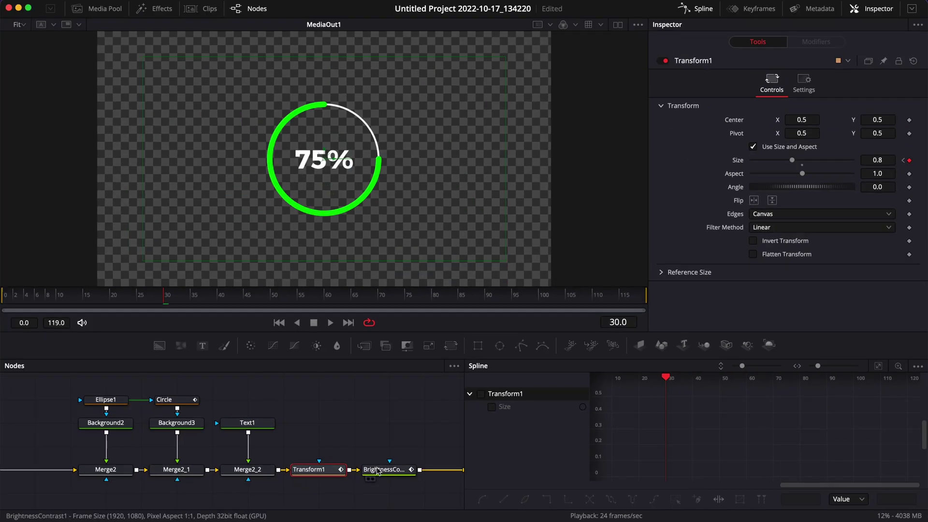
{"action": "left_click_drag", "start_coordinate": [314, 428], "coordinate": [396, 495]}
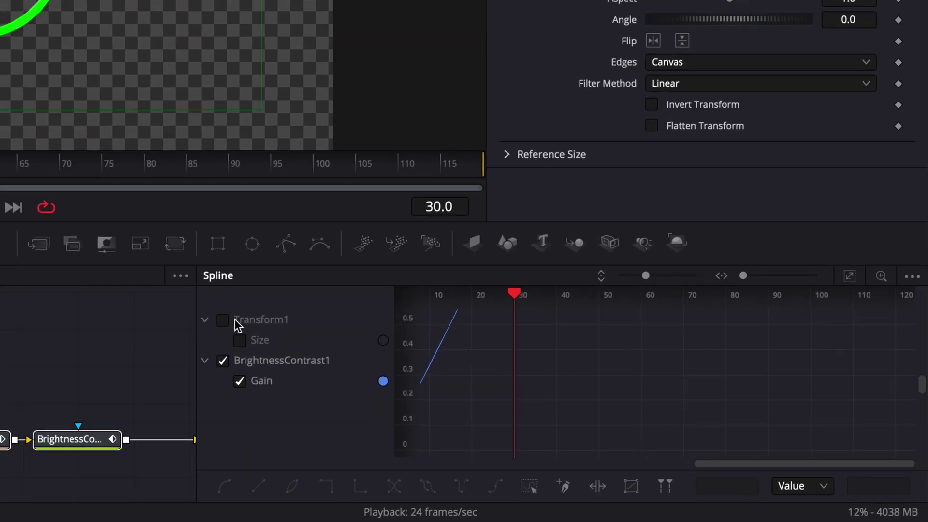
{"action": "left_click", "coordinate": [481, 394]}
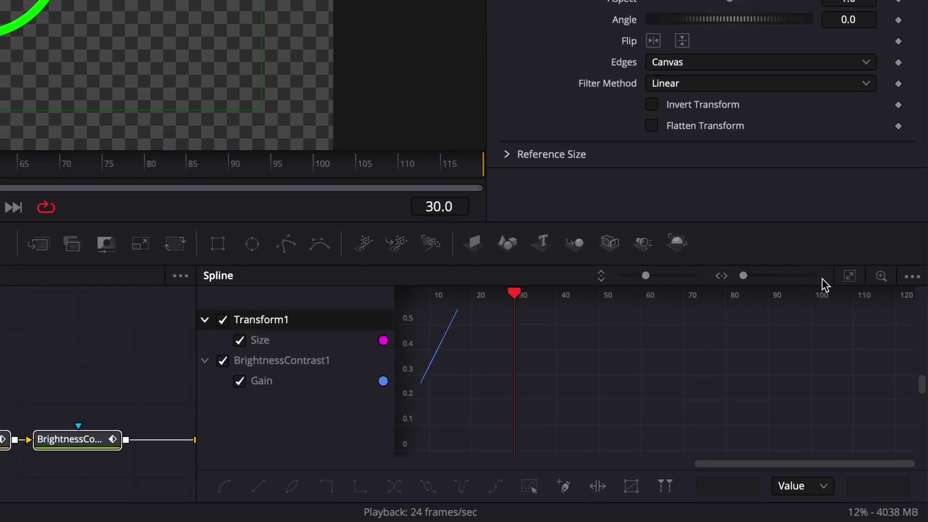
{"action": "left_click", "coordinate": [849, 277]}
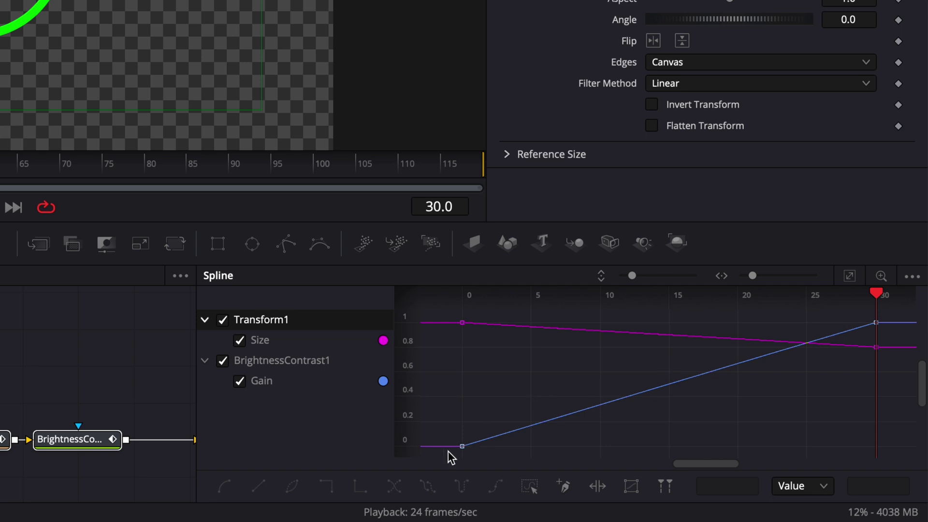
- Smooth all Size and Gain keyframes and raise their Ease In to about 77.4
{"action": "left_click_drag", "start_coordinate": [441, 456], "coordinate": [923, 277]}
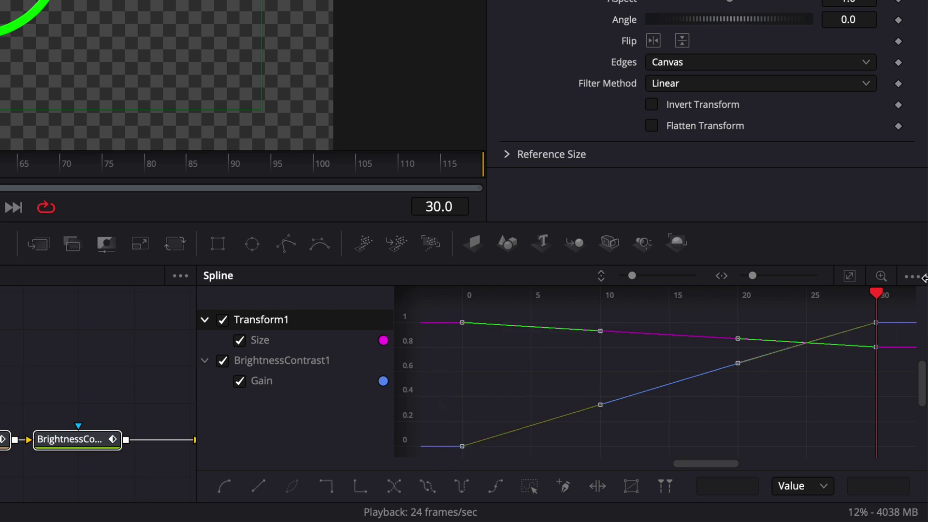
{"action": "key", "text": "s"}
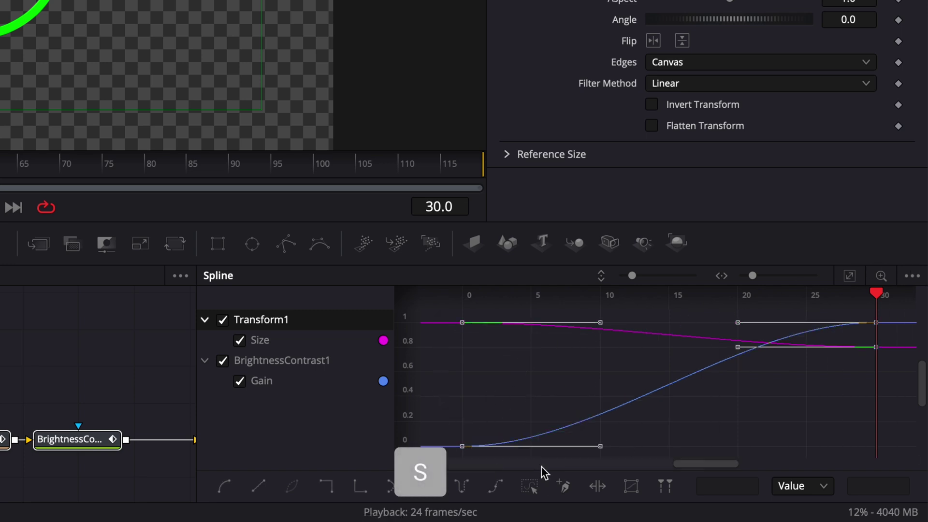
{"action": "key", "text": "t"}
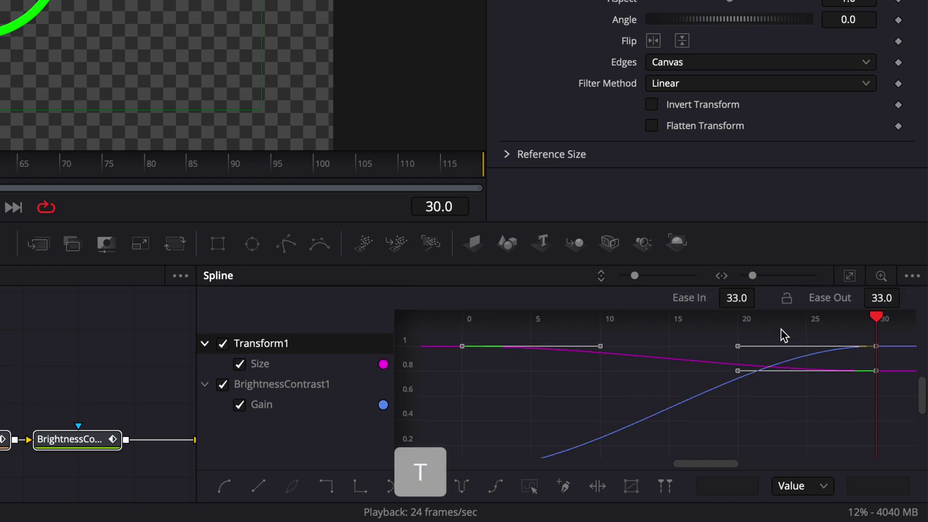
{"action": "left_click_drag", "start_coordinate": [736, 300], "coordinate": [759, 296]}
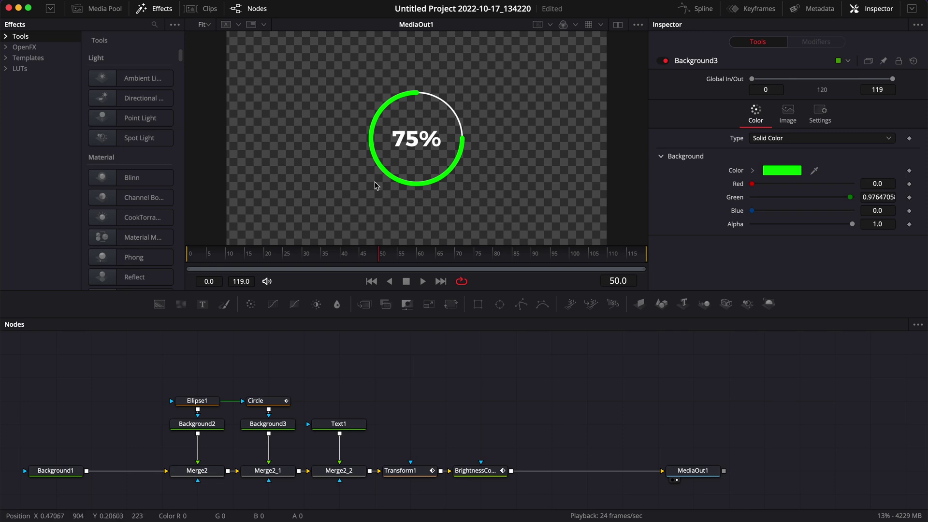
- Add a Glow node after BrightnessContrast1
{"action": "left_click", "coordinate": [471, 469]}
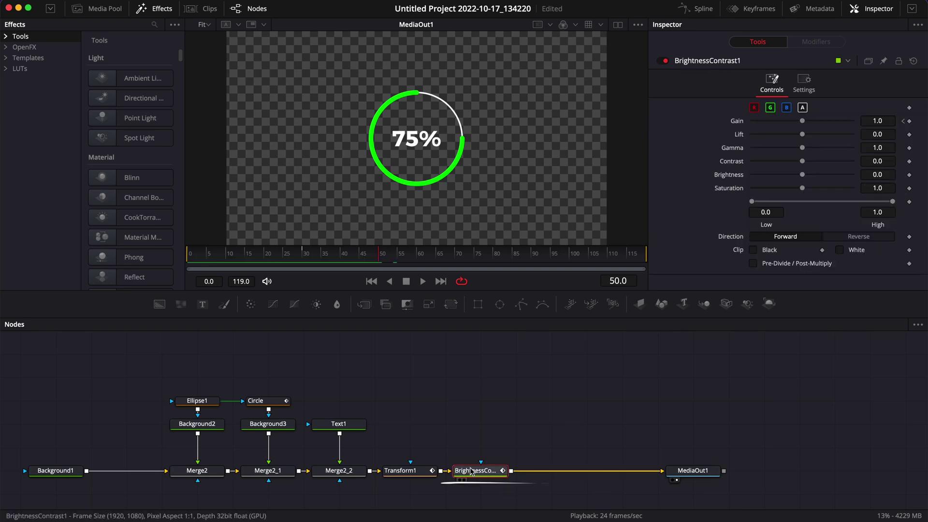
{"action": "key", "text": "shift+space"}
{"action": "type", "text": "drop"}
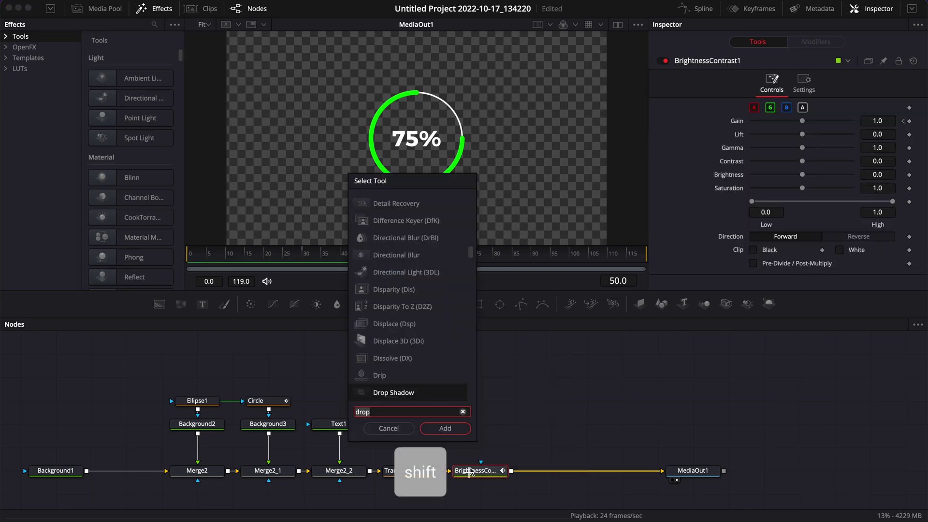
{"action": "key", "text": "shift+space"}
{"action": "key", "text": "BackSpace"}
{"action": "key", "text": "BackSpace"}
{"action": "key", "text": "BackSpace"}
{"action": "key", "text": "BackSpace"}
{"action": "type", "text": "glow"}
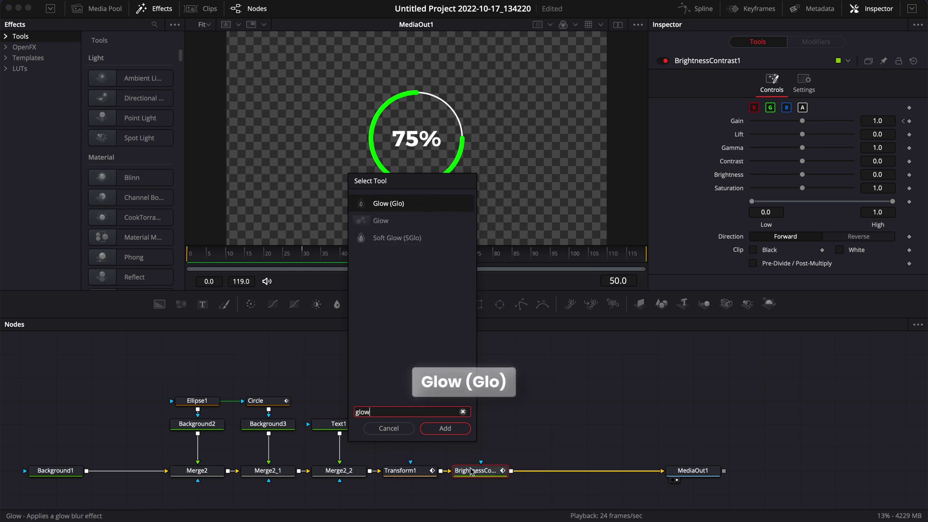
{"action": "key", "text": "Return"}
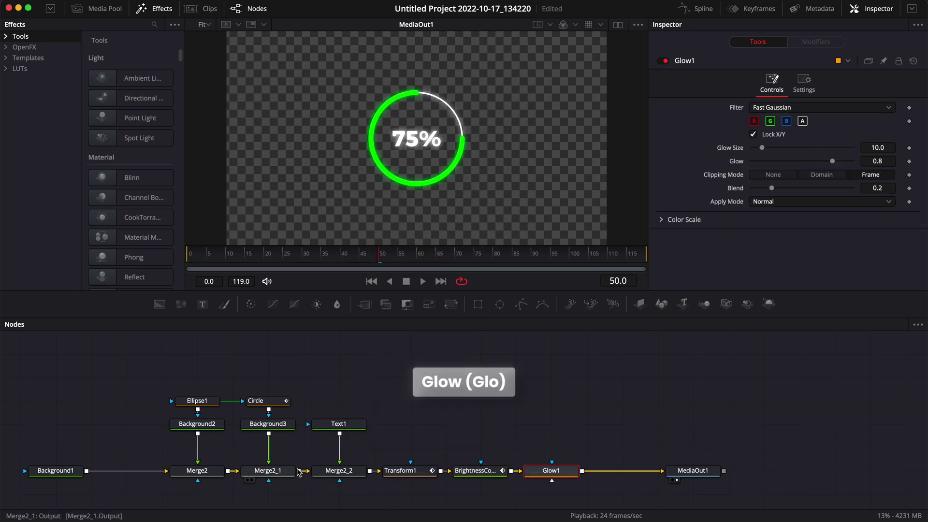
- Add a Soft Glow under Background3 with Gain 0.16, and lower Glow1's Glow to 0.727
{"action": "left_click", "coordinate": [269, 425]}
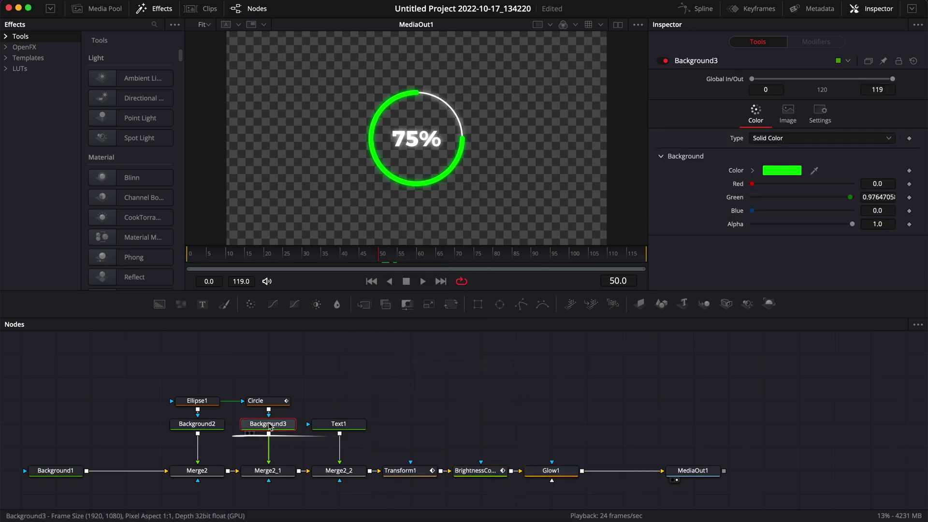
{"action": "key", "text": "shift+space"}
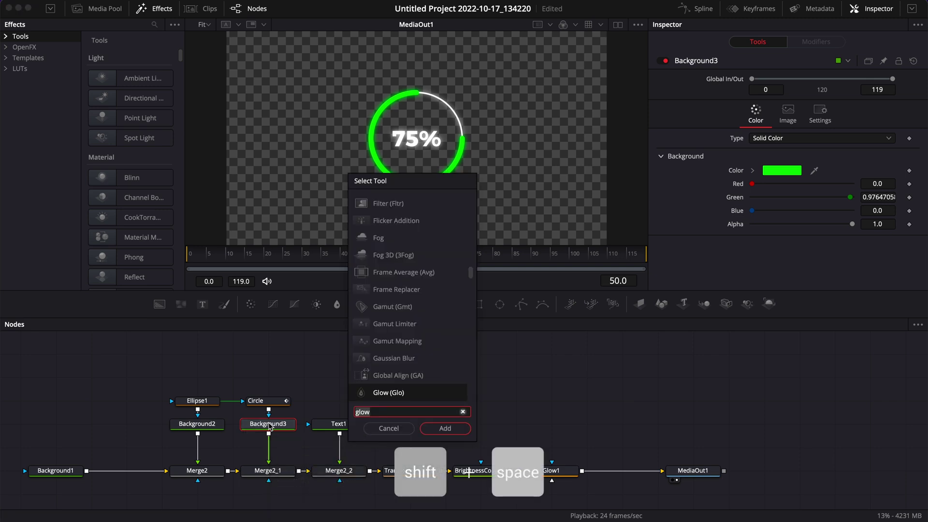
{"action": "type", "text": "soft"}
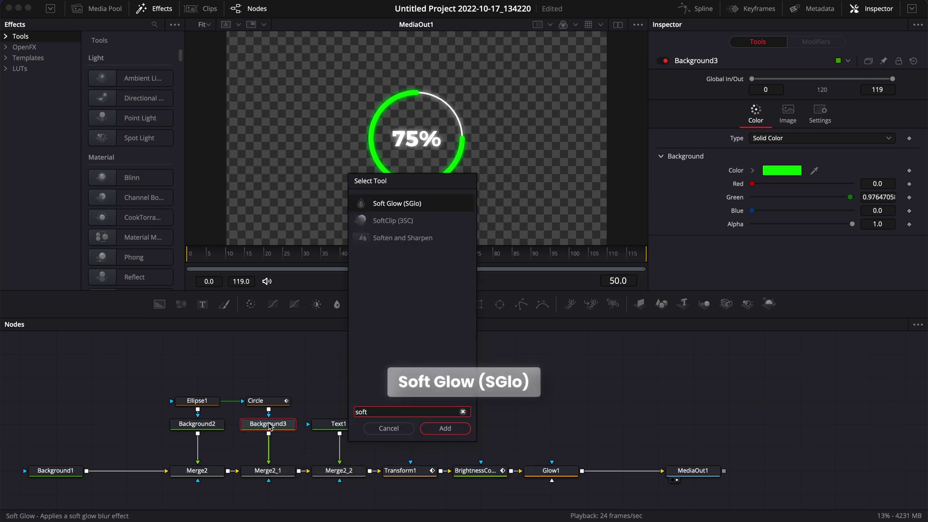
{"action": "key", "text": "Return"}
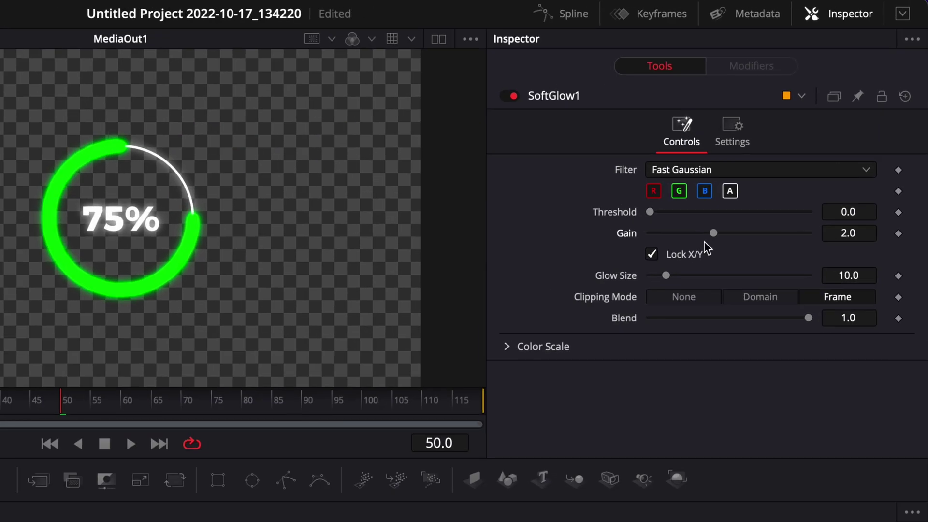
{"action": "left_click_drag", "start_coordinate": [713, 233], "coordinate": [655, 238]}
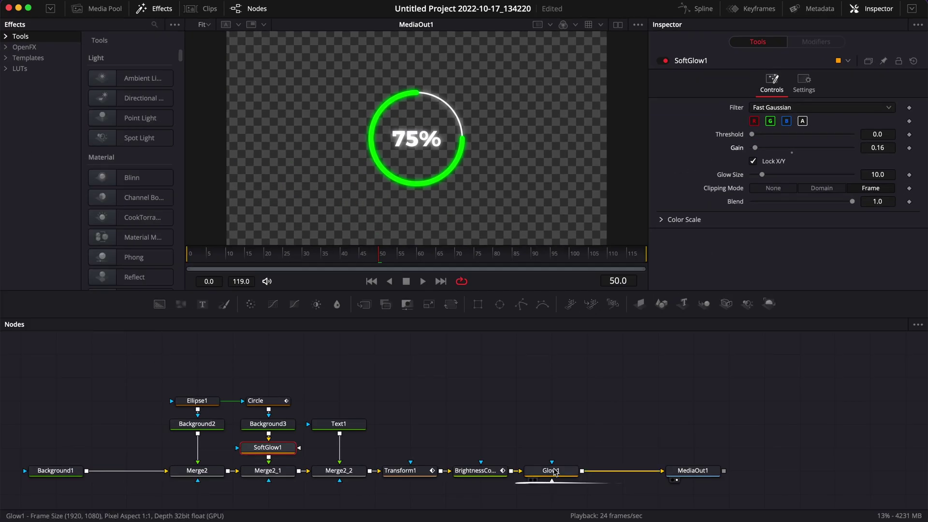
{"action": "left_click", "coordinate": [552, 471]}
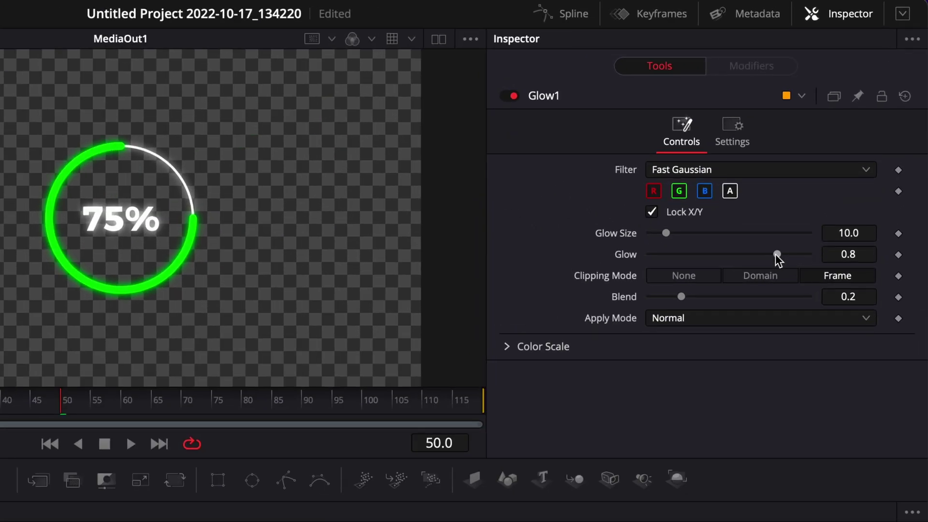
{"action": "left_click_drag", "start_coordinate": [776, 256], "coordinate": [764, 257]}
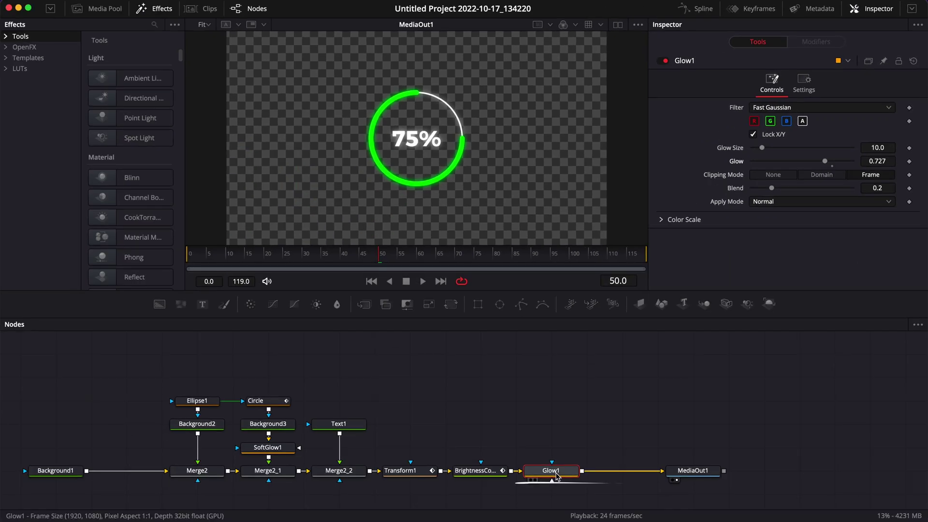
- Add a Drop Shadow after Glow1 with Drop Distance 0.0257 and Shadow Strength 0.5
{"action": "key", "text": "shift+space"}
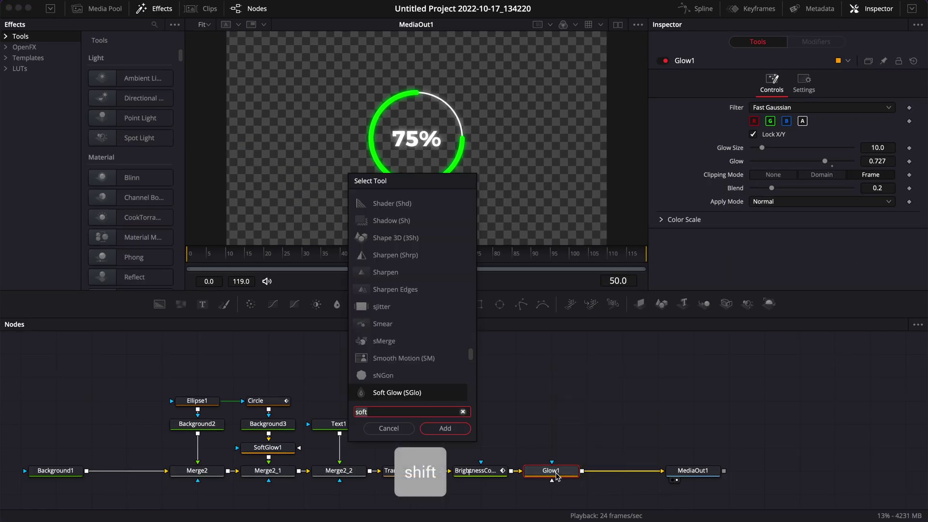
{"action": "type", "text": "drop"}
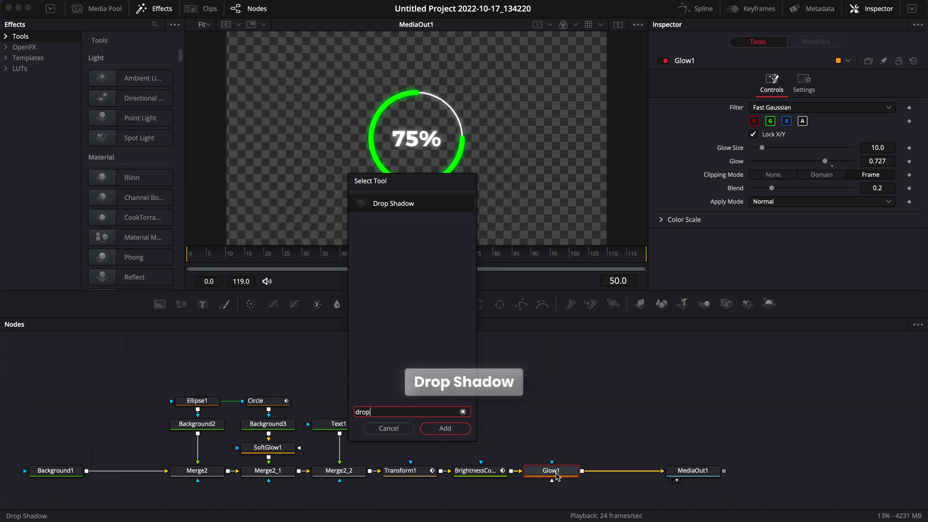
{"action": "key", "text": "Return"}
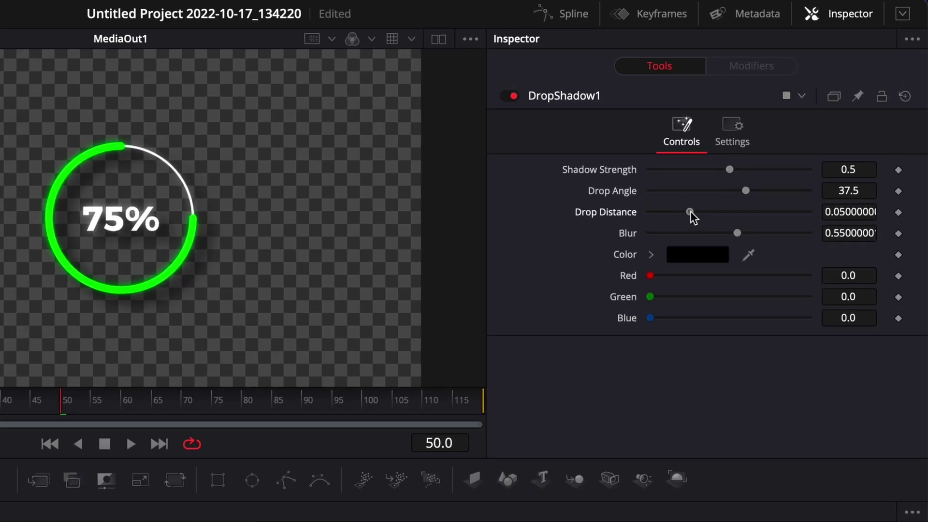
{"action": "left_click_drag", "start_coordinate": [777, 135], "coordinate": [769, 134]}
{"action": "left_click_drag", "start_coordinate": [681, 218], "coordinate": [675, 217]}
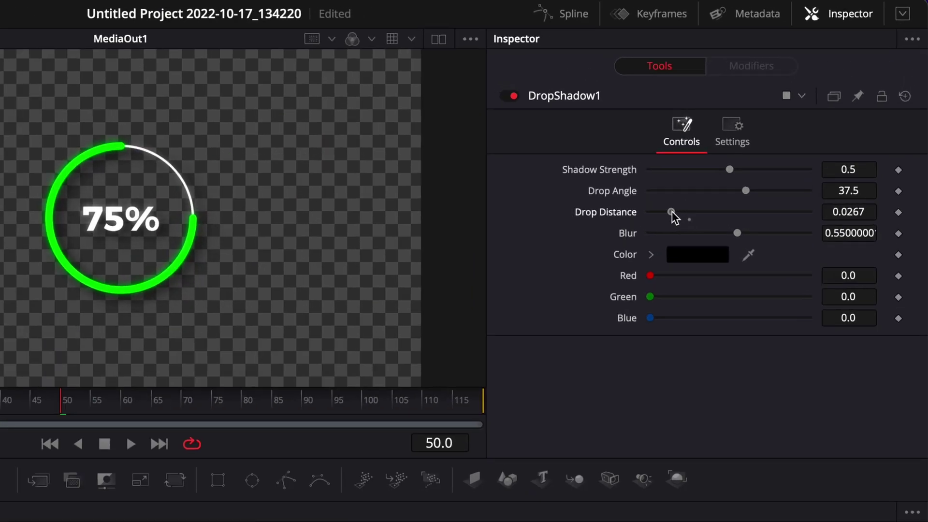
{"action": "mouse_move", "coordinate": [731, 170]}
{"action": "left_mouse_down"}
{"action": "mouse_move", "coordinate": [787, 172]}
{"action": "mouse_move", "coordinate": [730, 170]}
{"action": "left_mouse_up"}
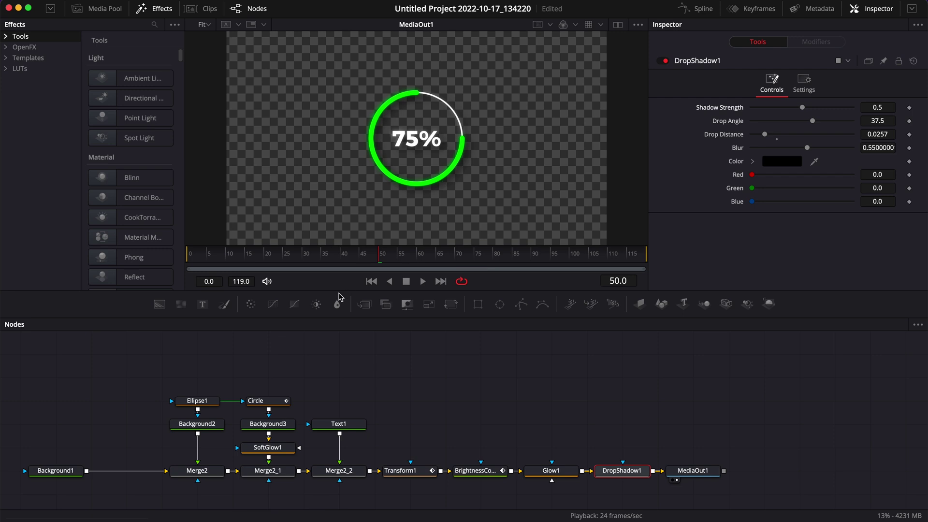
- Change Background3 to a gradient fill running from Blue to Cyan
{"action": "left_click", "coordinate": [278, 427]}
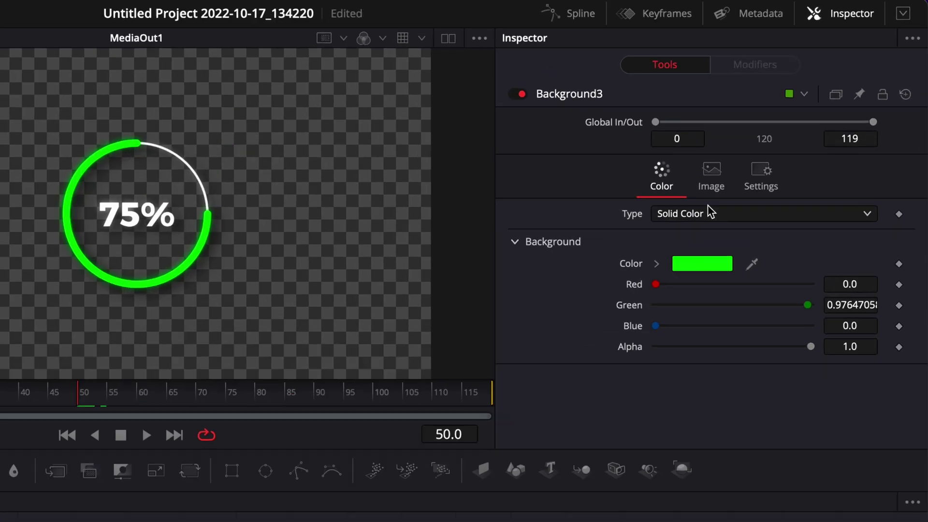
{"action": "left_click", "coordinate": [778, 139]}
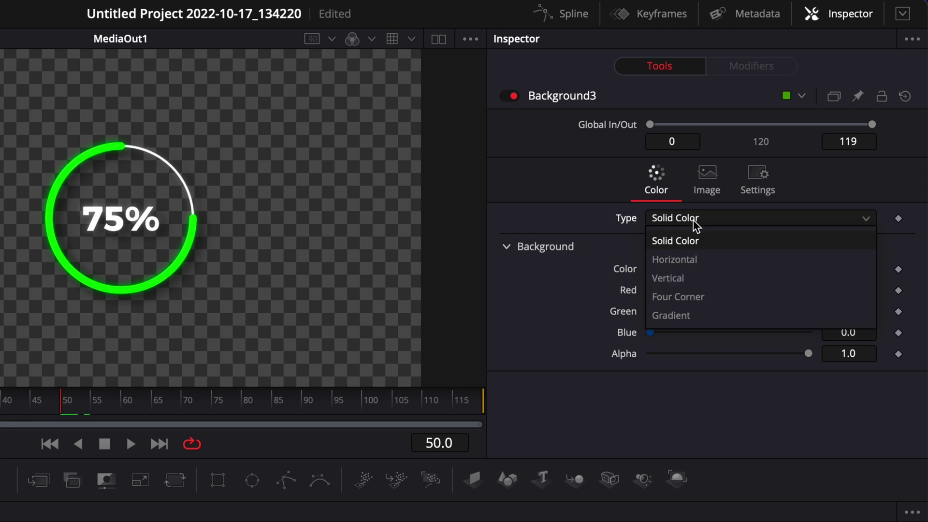
{"action": "left_click", "coordinate": [673, 314]}
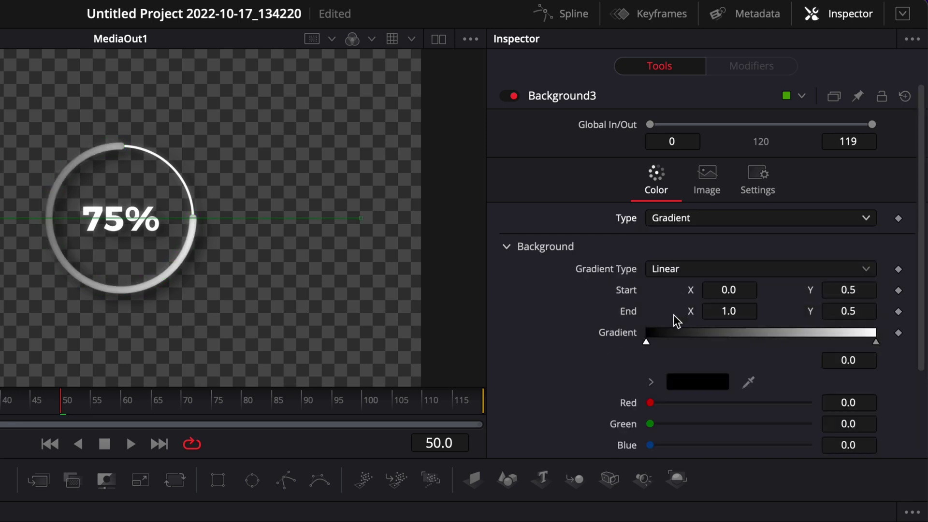
{"action": "left_click", "coordinate": [692, 381]}
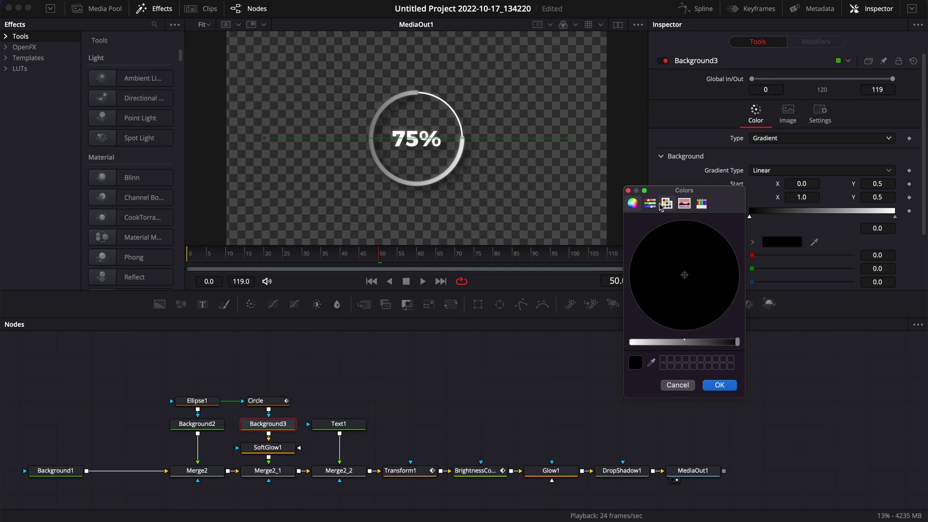
{"action": "left_click", "coordinate": [649, 203]}
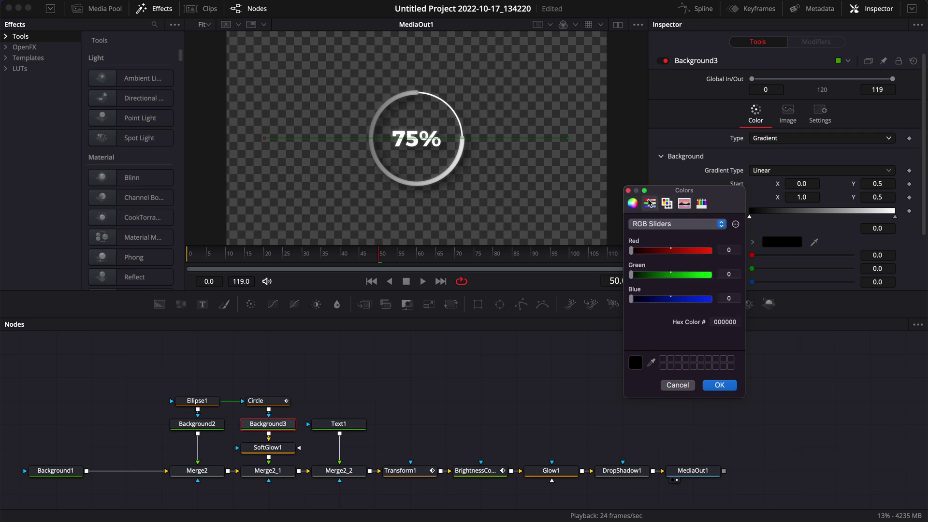
{"action": "left_click", "coordinate": [666, 203]}
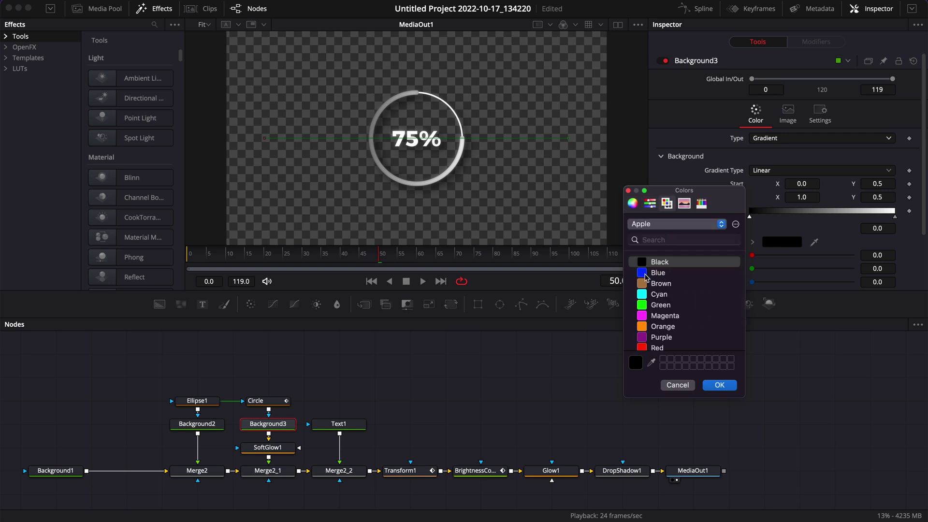
{"action": "left_click", "coordinate": [660, 273]}
{"action": "left_click", "coordinate": [719, 385]}
{"action": "left_click", "coordinate": [894, 217]}
{"action": "left_click", "coordinate": [782, 241]}
{"action": "left_click", "coordinate": [652, 264]}
{"action": "left_click", "coordinate": [717, 385]}
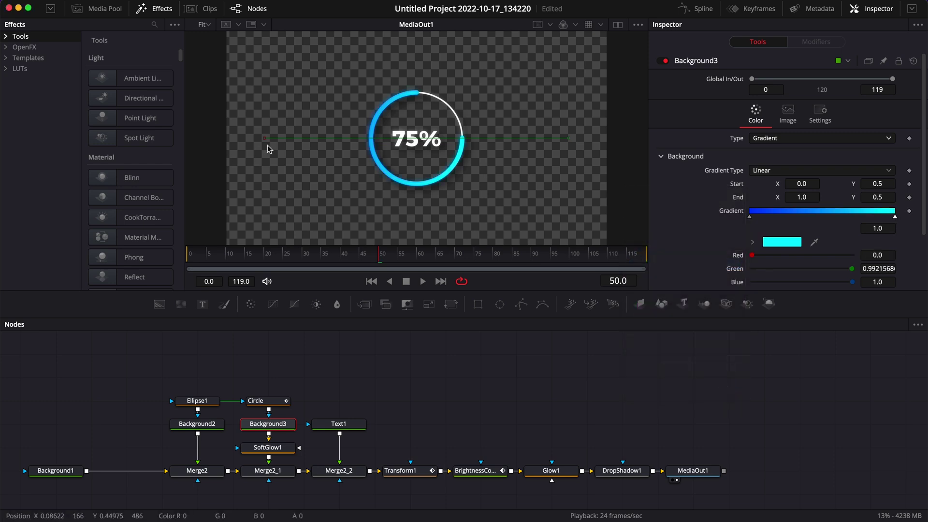
- Angle the gradient diagonally so the arc shades from blue into cyan
{"action": "left_click_drag", "start_coordinate": [264, 139], "coordinate": [351, 68]}
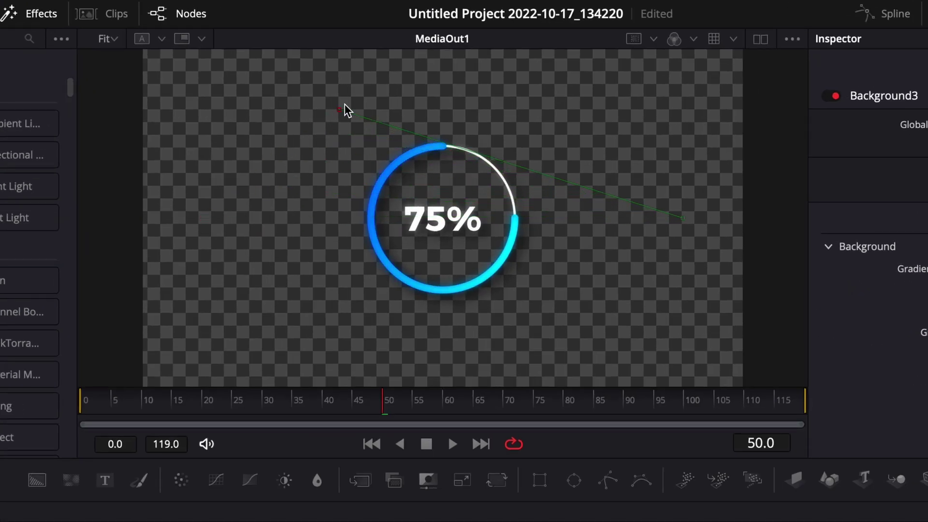
{"action": "left_click_drag", "start_coordinate": [345, 103], "coordinate": [352, 93]}
{"action": "left_click_drag", "start_coordinate": [685, 218], "coordinate": [650, 272]}
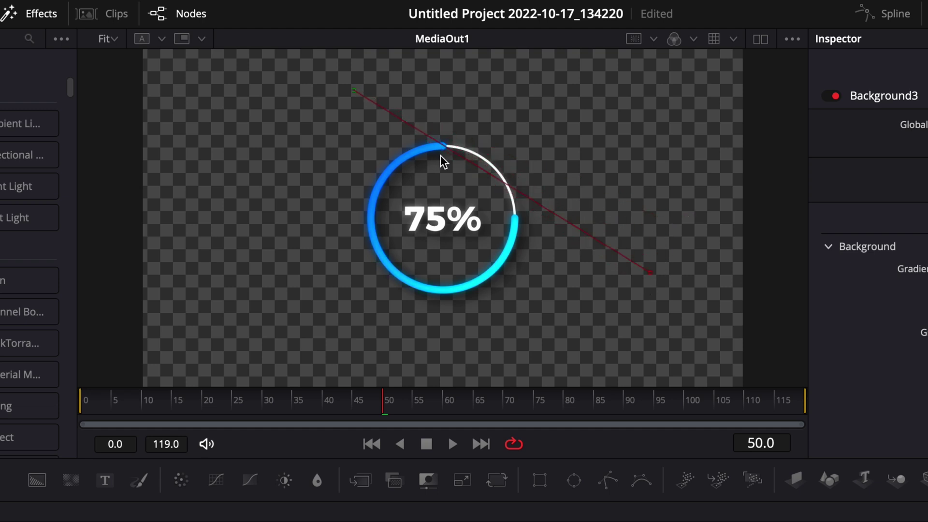